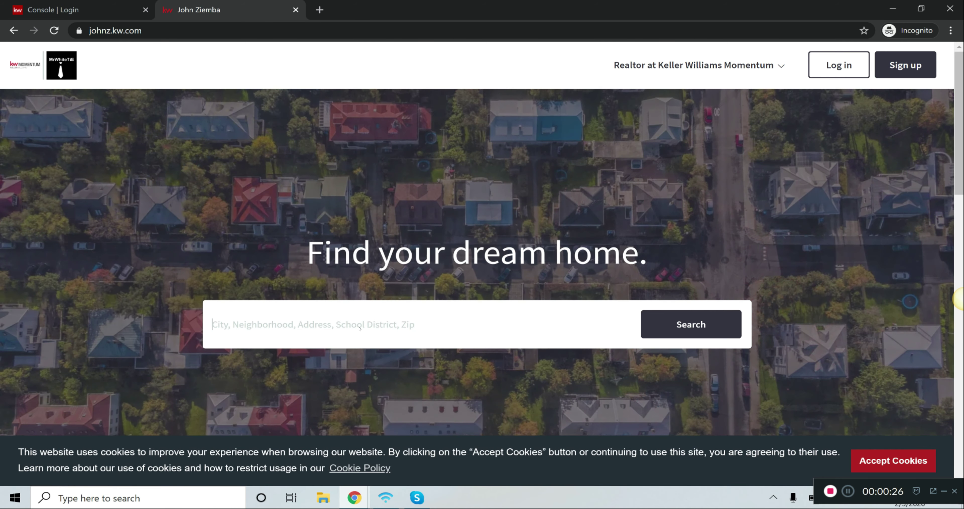
# Search the property site for homes in the city of Rolling Meadows, IL
pyautogui.click(360, 328)
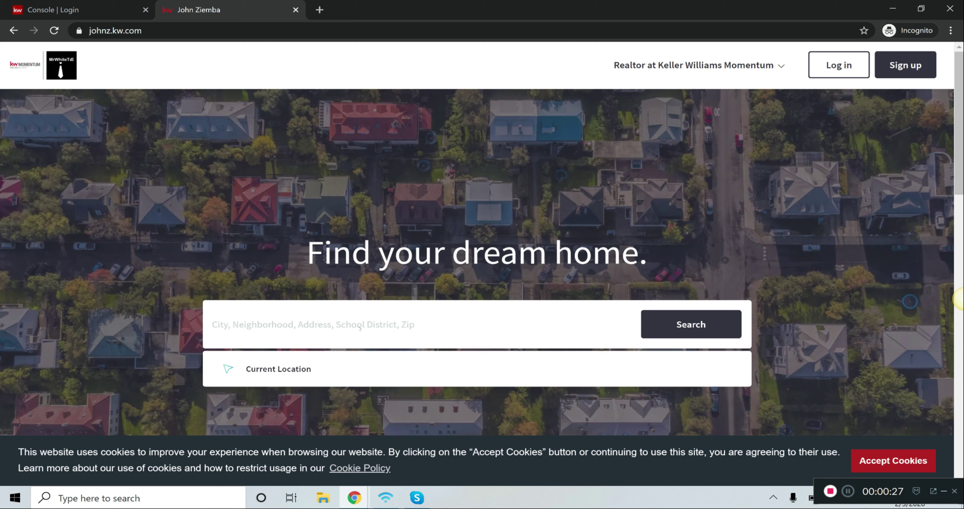
pyautogui.write('Rolling Mead')
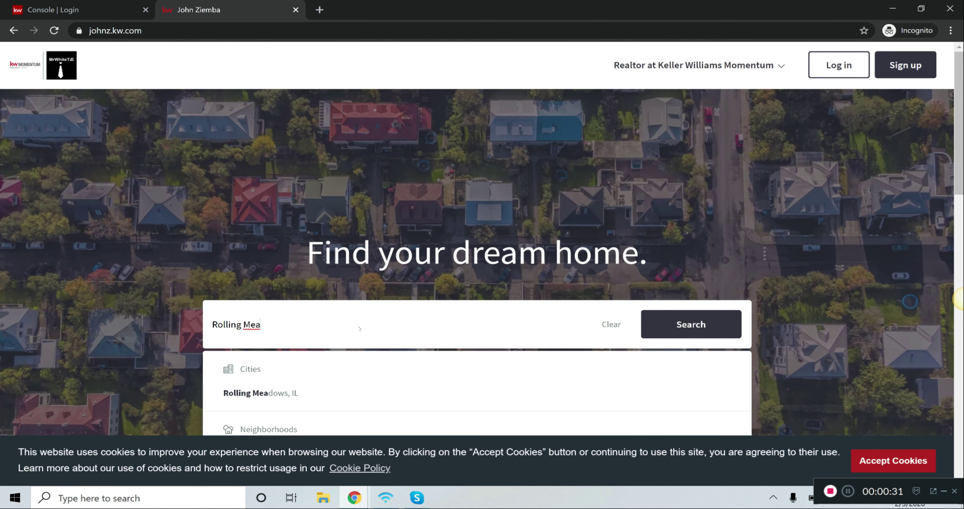
pyautogui.write('ows')
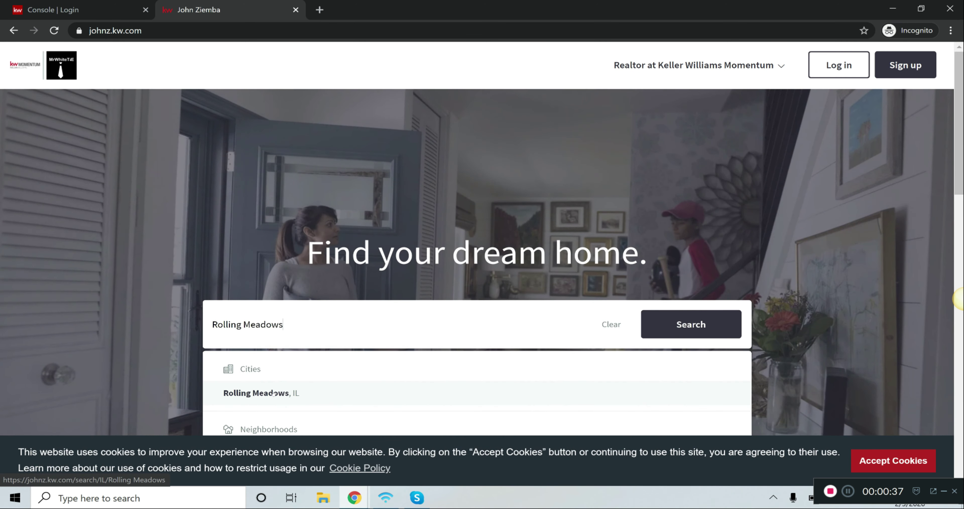
pyautogui.click(273, 392)
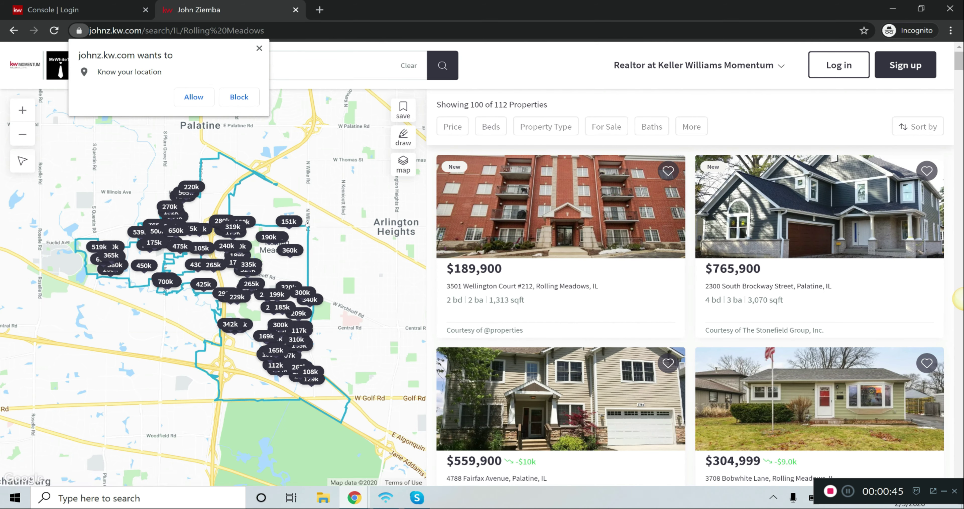
# Filter the listings to houses priced at $300k or less and allow the site to know the location
pyautogui.click(547, 127)
pyautogui.click(548, 187)
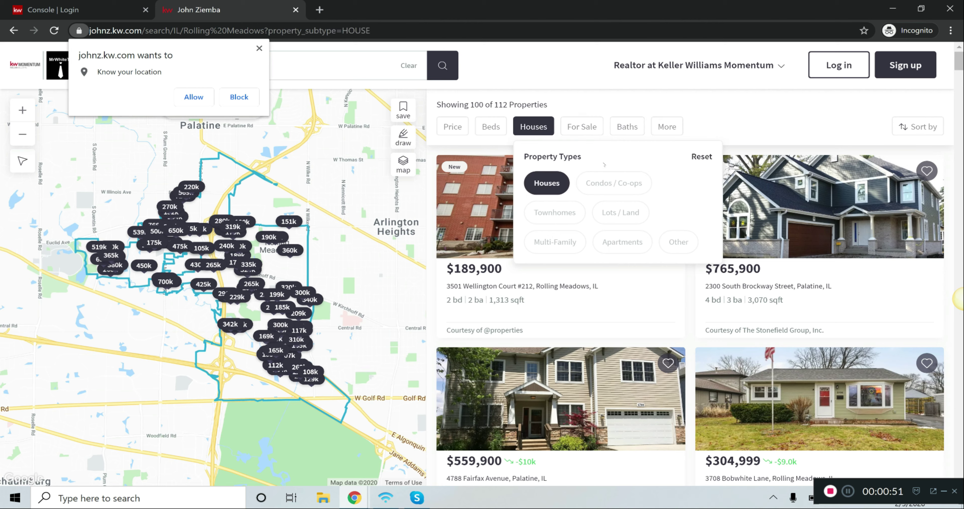
pyautogui.click(451, 129)
pyautogui.moveTo(662, 226); pyautogui.dragTo(494, 227)
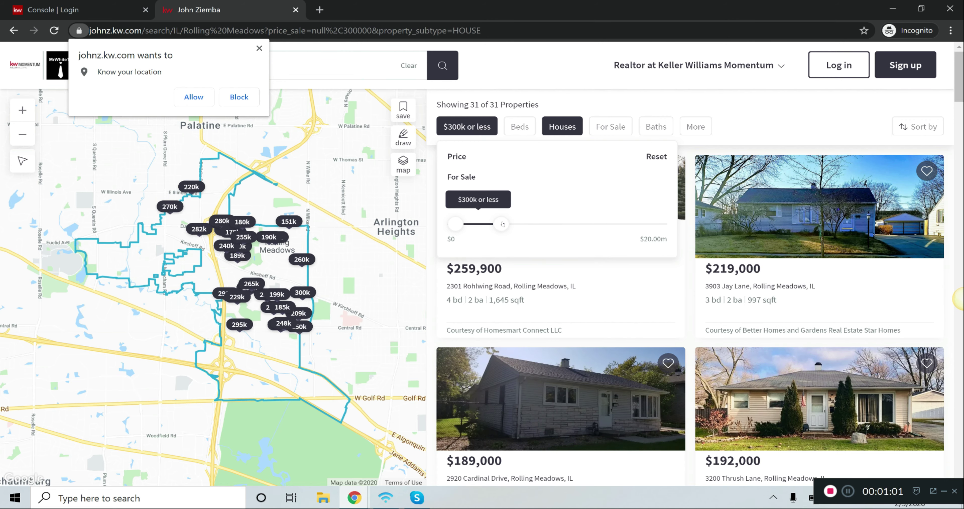
pyautogui.click(734, 111)
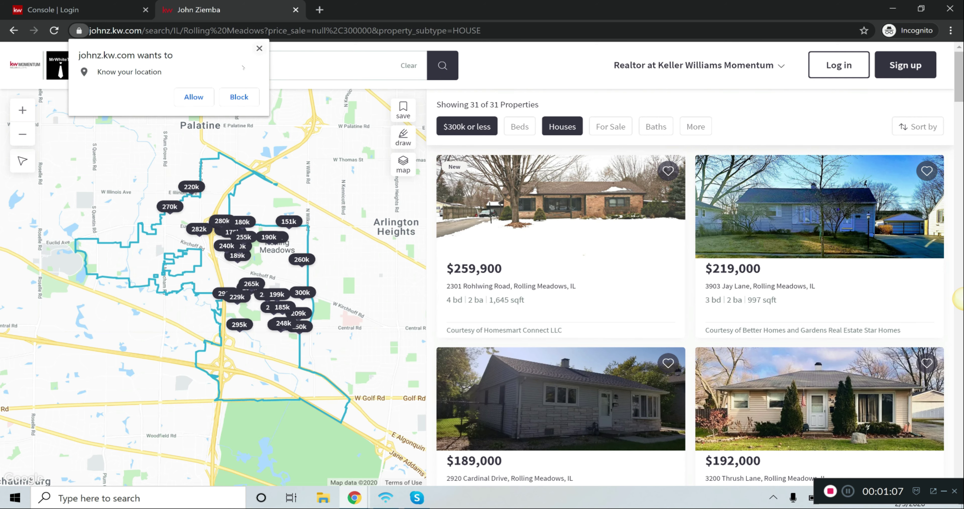
pyautogui.click(194, 97)
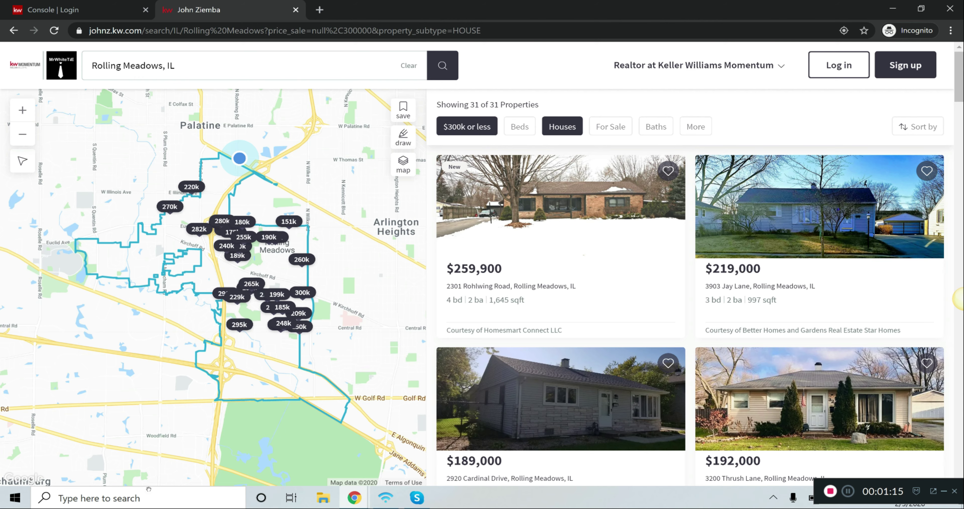
# Open Snipping Tool and capture the map area showing the outlined Rolling Meadows boundary and its price markers
pyautogui.click(112, 498)
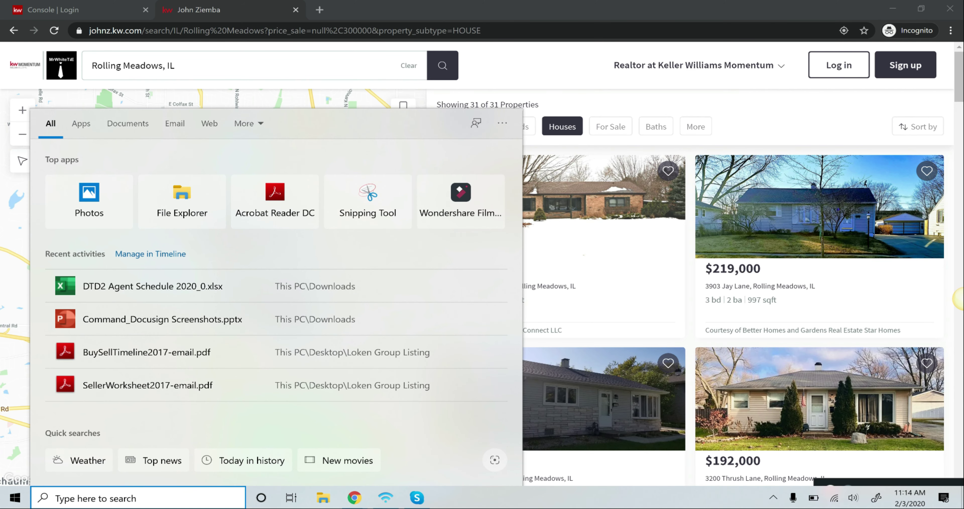
pyautogui.write('snippi')
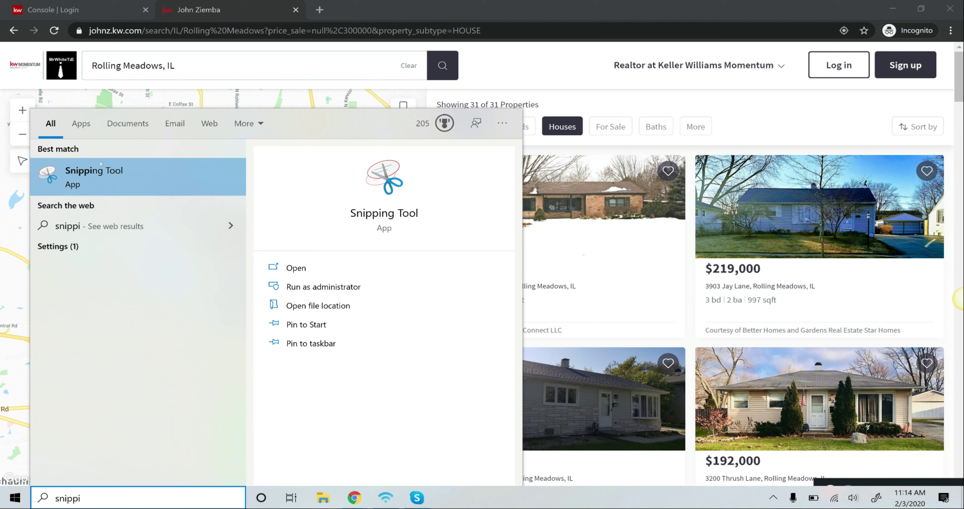
pyautogui.click(99, 182)
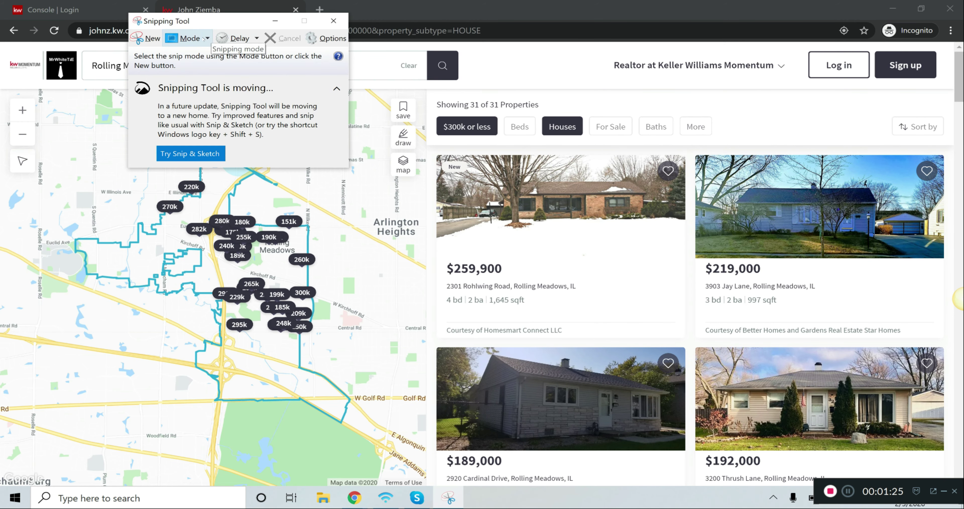
pyautogui.click(186, 38)
pyautogui.click(162, 64)
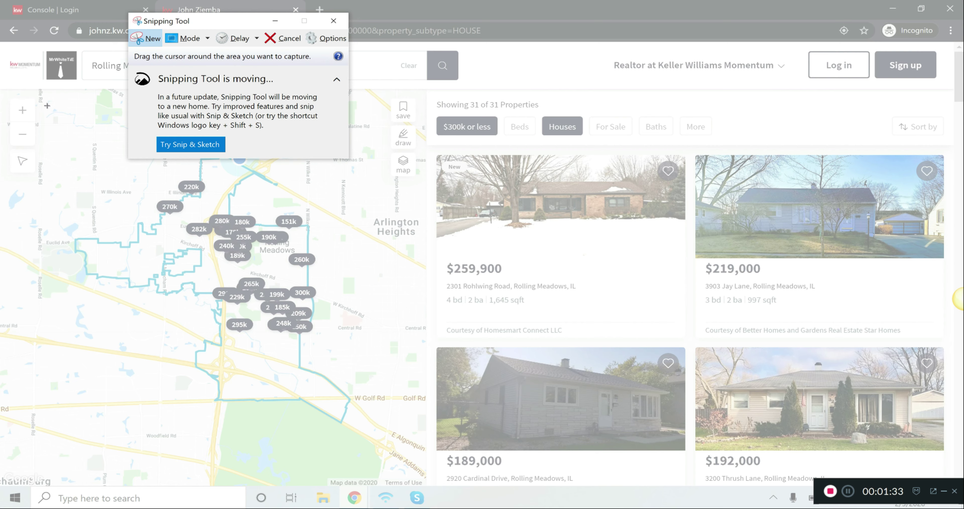
pyautogui.moveTo(46, 106); pyautogui.dragTo(391, 454)
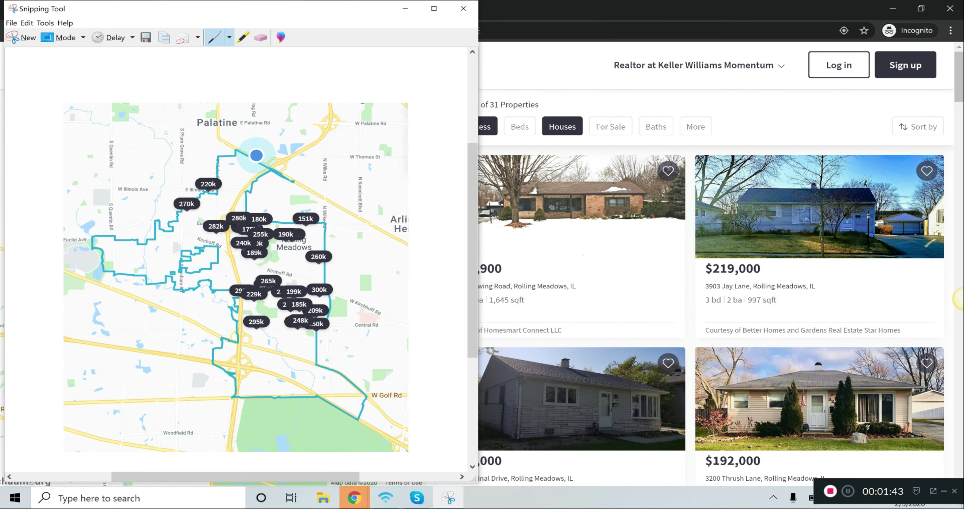
# Save the map snip in Pictures as a PNG named Rolling-Meadows-IL-Homes-For-Sale-Under-300K
pyautogui.click(12, 23)
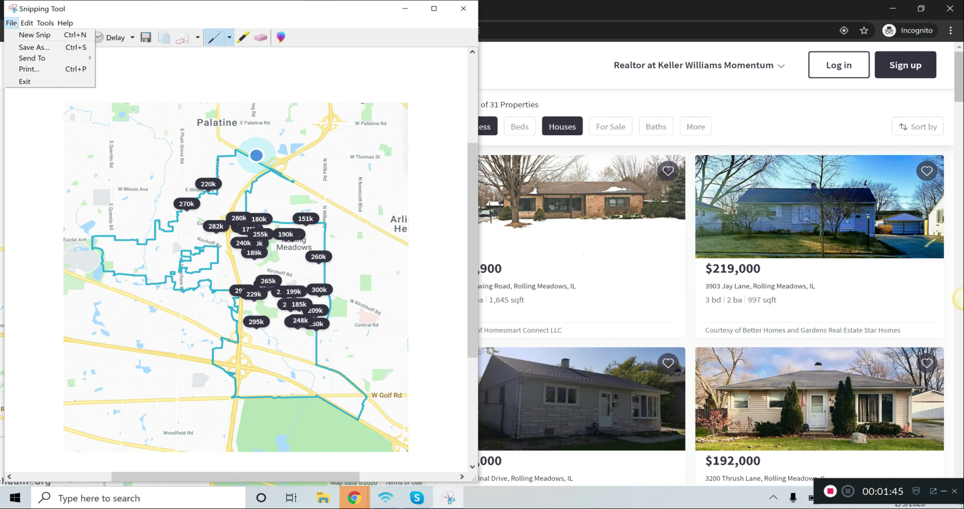
pyautogui.click(30, 47)
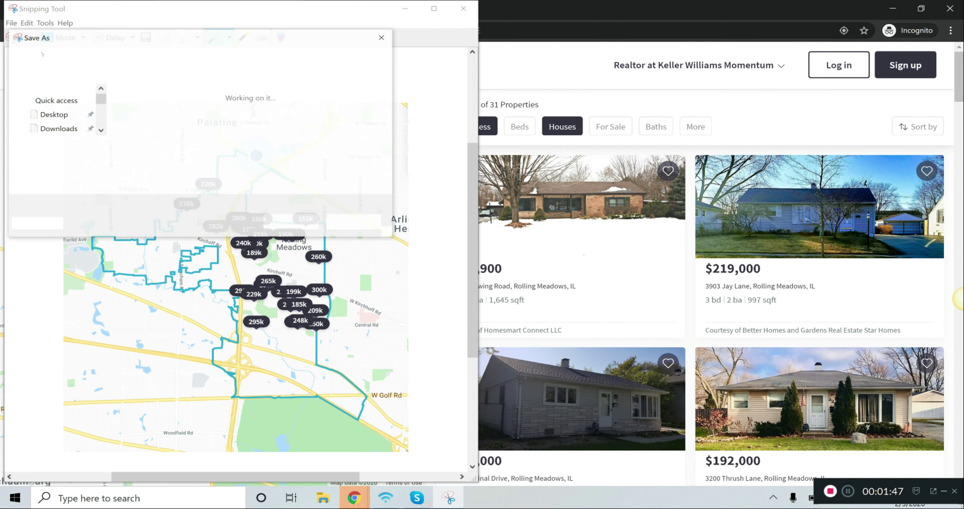
pyautogui.write('Rolling')
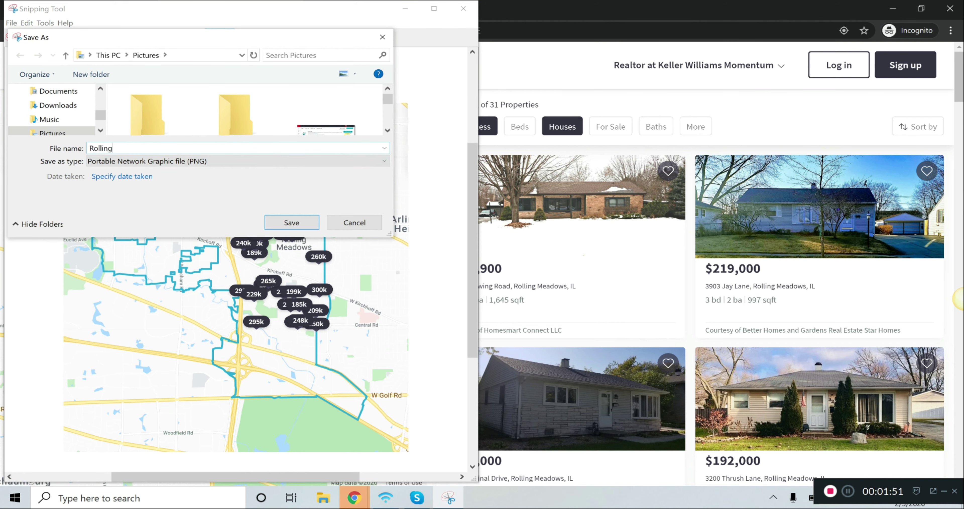
pyautogui.write('-Meadows-I')
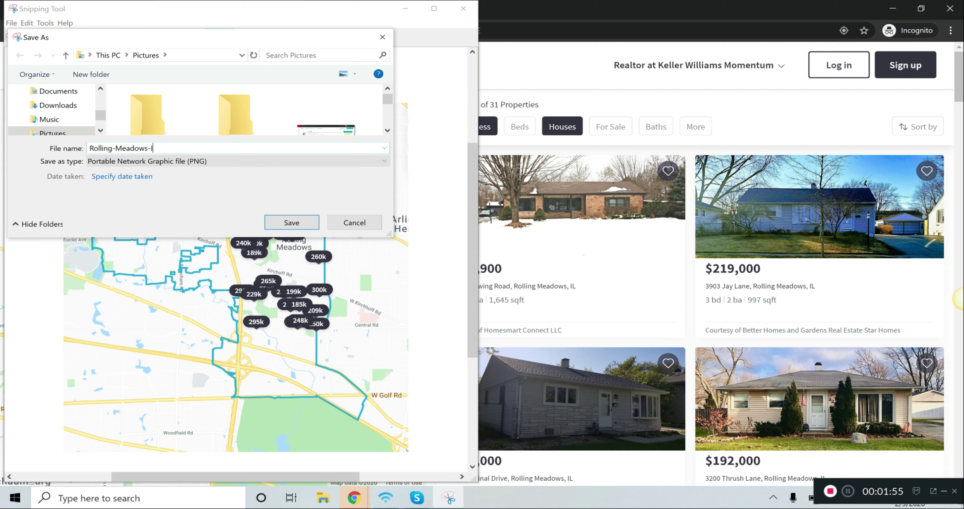
pyautogui.write('L-Homes-For')
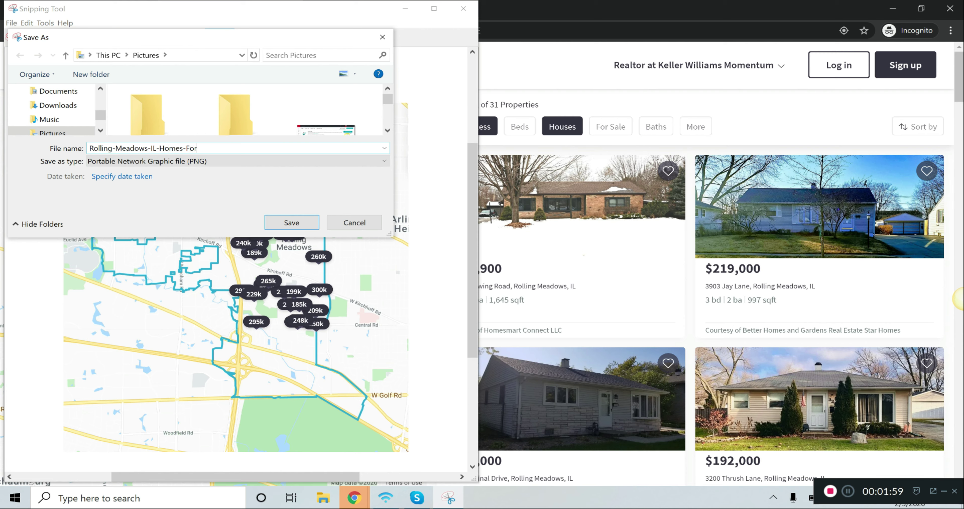
pyautogui.write('-Sale-Under-300K')
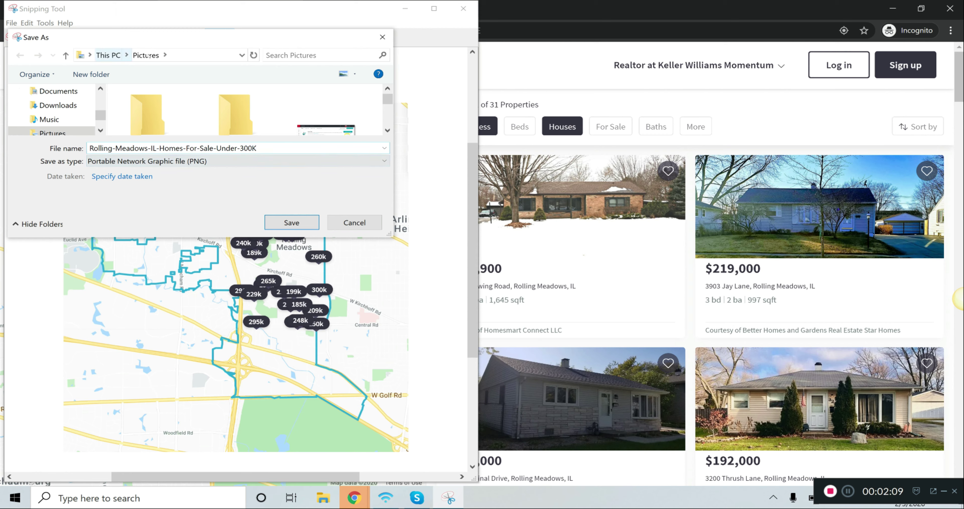
pyautogui.click(292, 222)
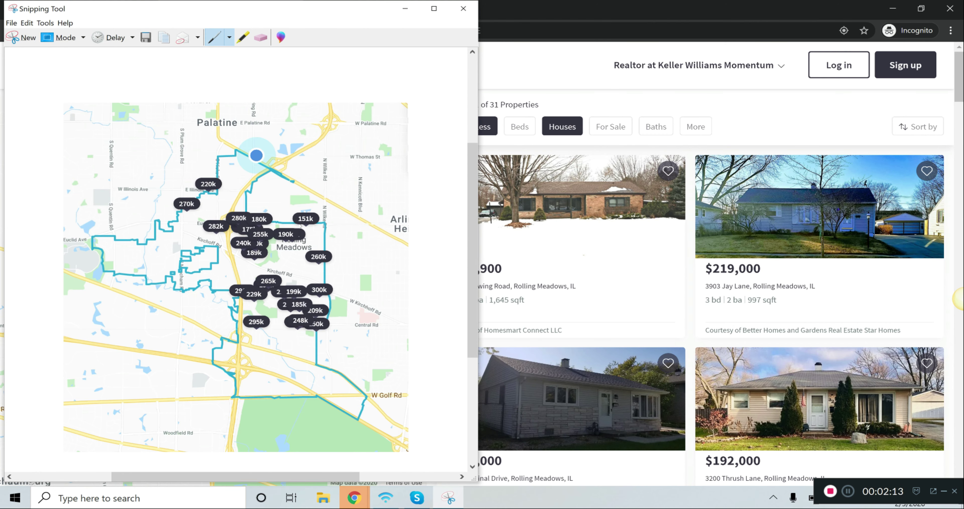
# Return to the property search in the browser and open a blank Notepad document
pyautogui.click(522, 39)
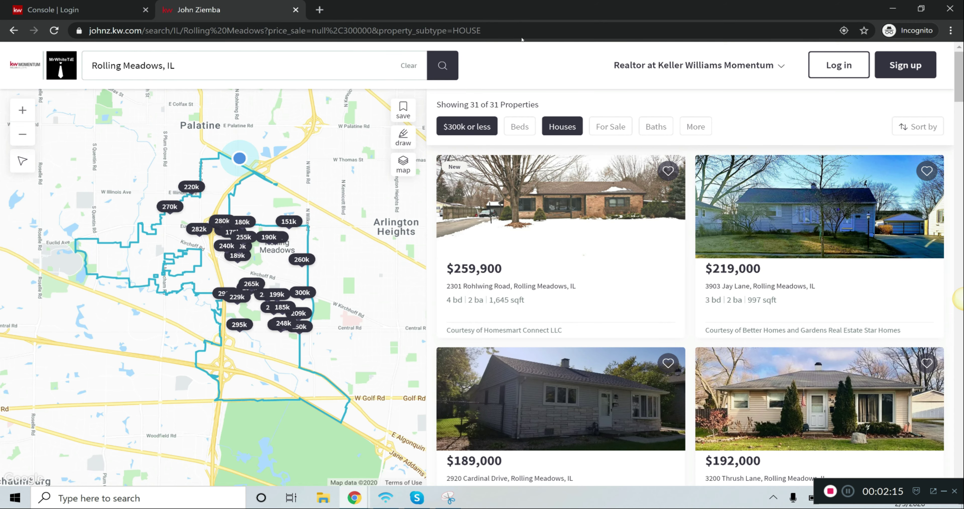
pyautogui.click(98, 500)
pyautogui.write('note')
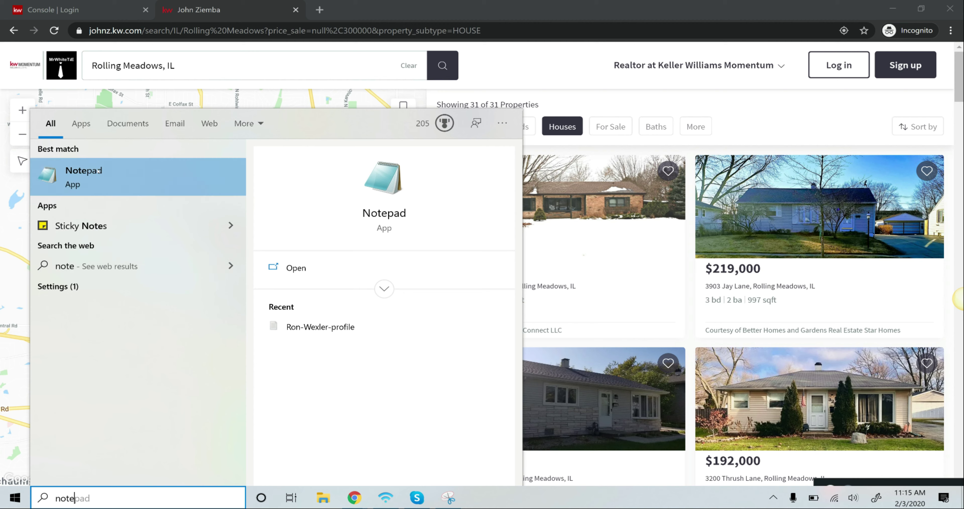
pyautogui.click(98, 182)
pyautogui.moveTo(437, 338); pyautogui.dragTo(492, 199)
# Copy the full web address of the filtered Rolling Meadows search and paste it into the blank Notepad document
pyautogui.click(481, 30)
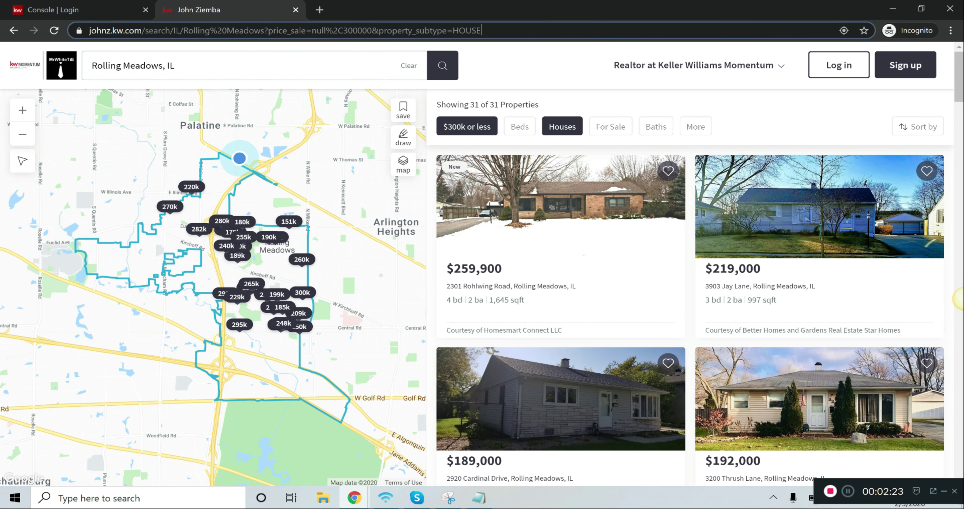
pyautogui.moveTo(482, 30); pyautogui.dragTo(86, 30)
pyautogui.hotkey('ctrl', 'c')
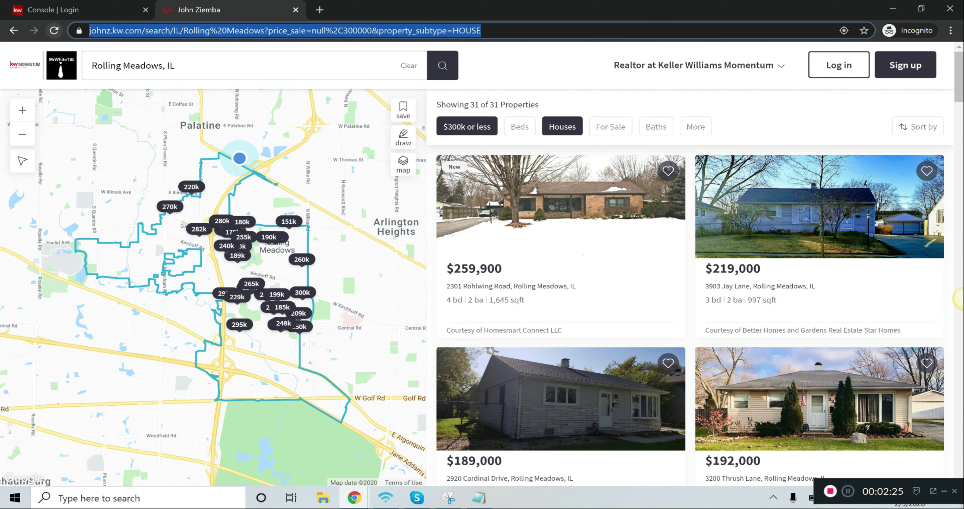
pyautogui.click(479, 497)
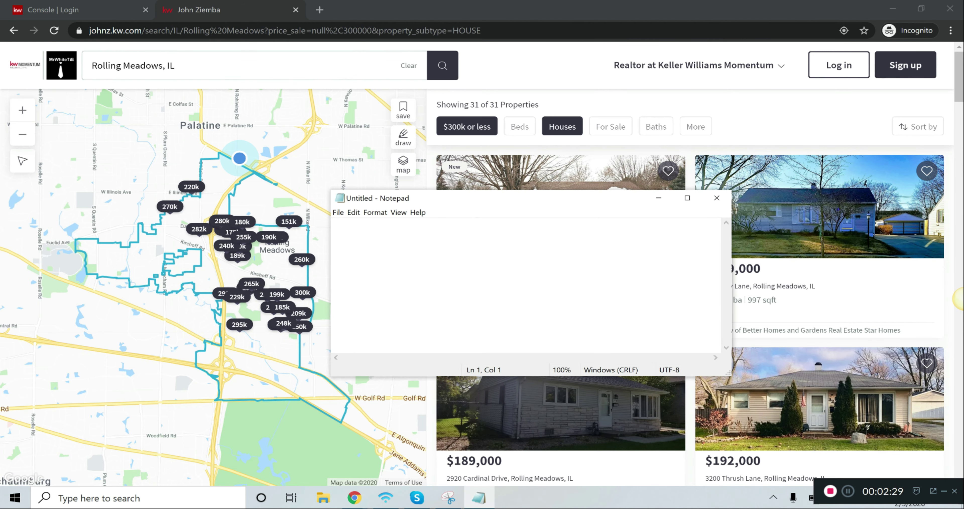
pyautogui.rightClick(374, 229)
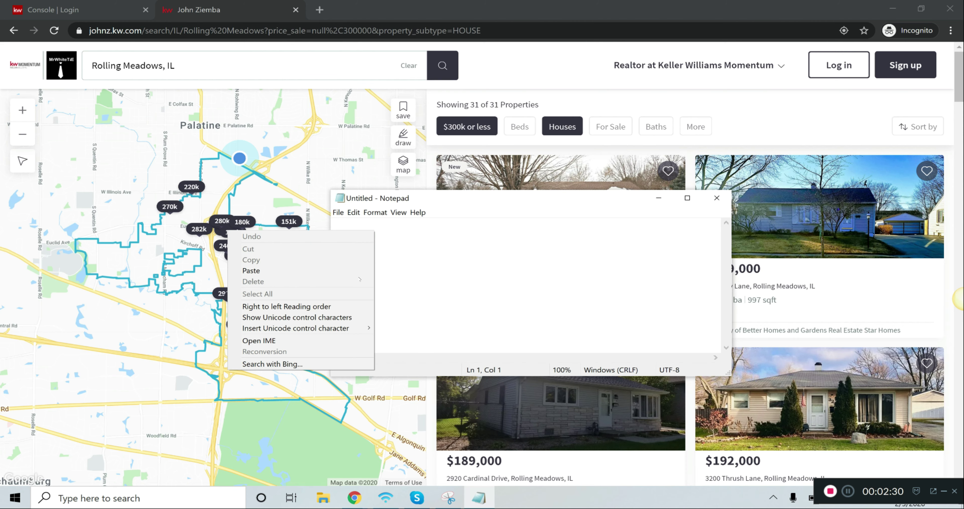
pyautogui.click(310, 270)
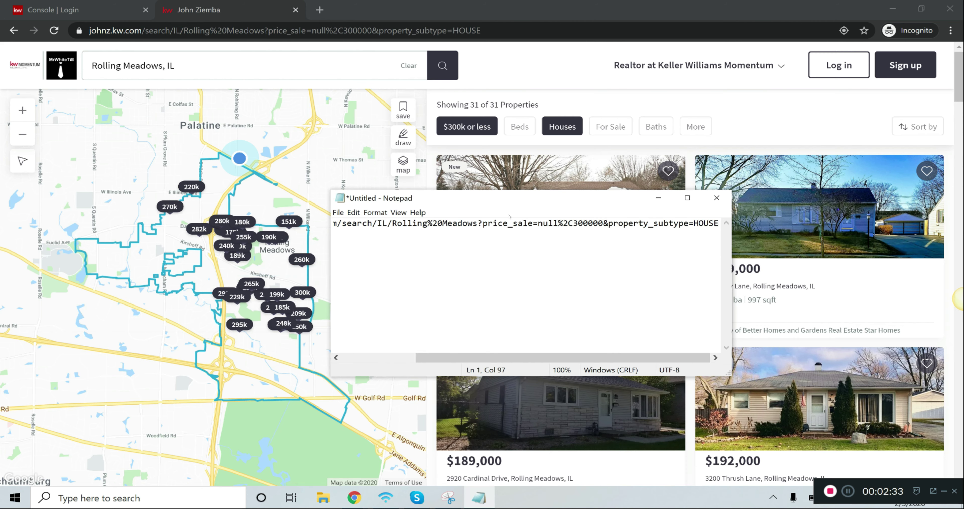
# Switch to the Keller Cloud login page and try to sign in with the user name and account password
pyautogui.click(87, 5)
pyautogui.click(578, 277)
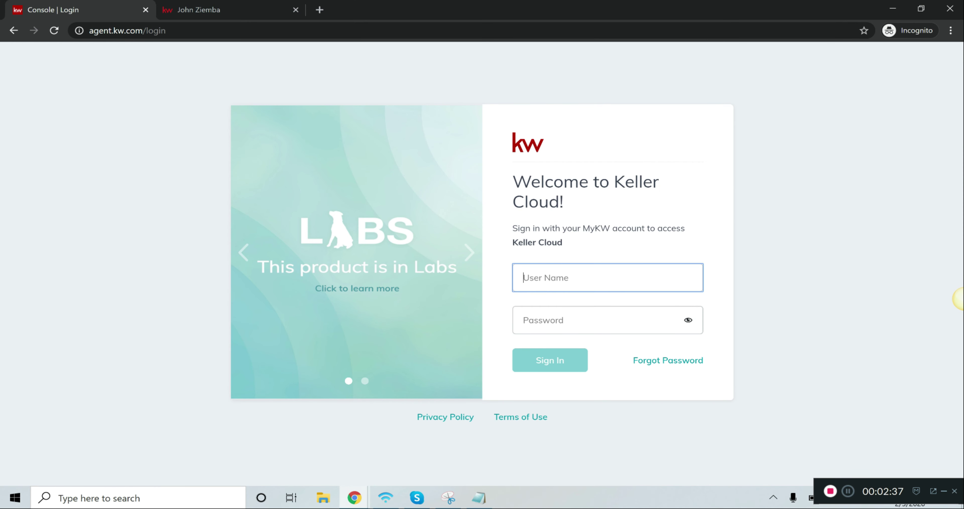
pyautogui.press('Tab')
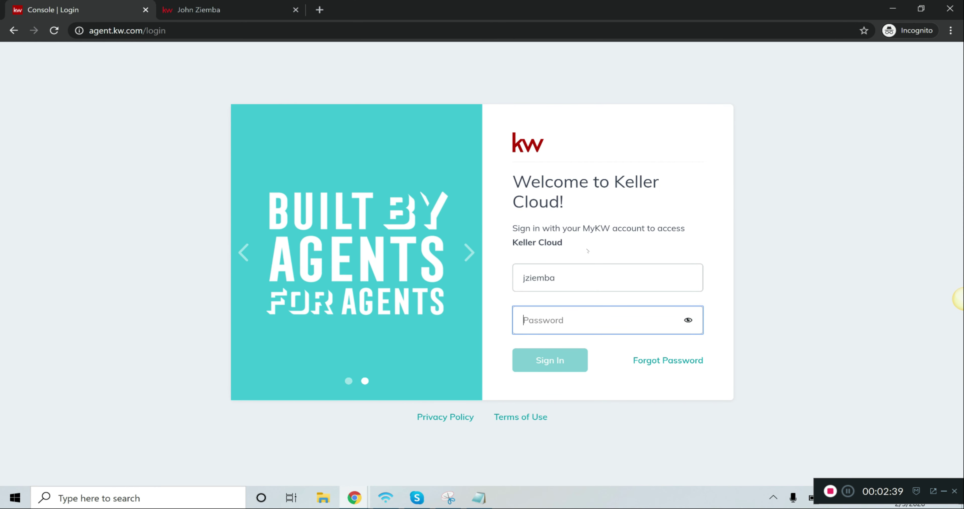
pyautogui.write('••••••••••')
pyautogui.press('Return')
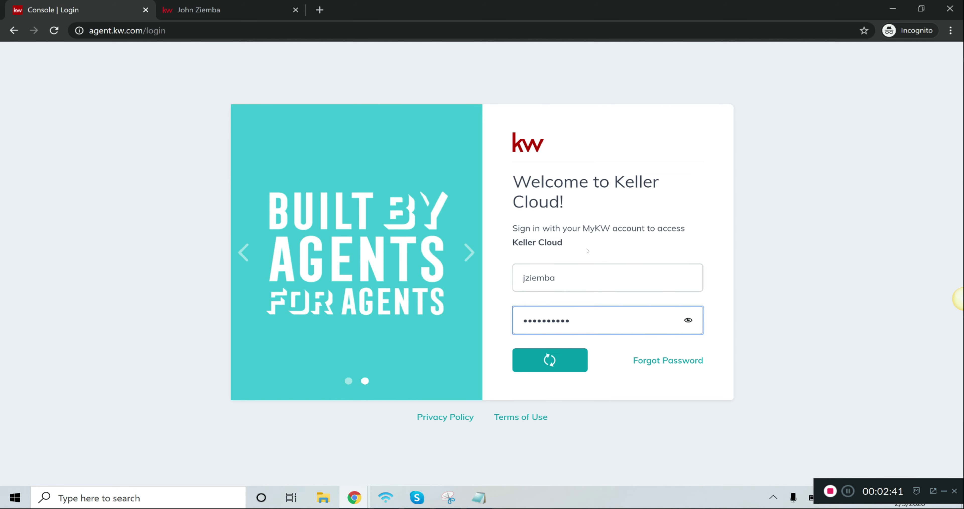
# Re-enter the account password and sign in to the console
pyautogui.hotkey('ctrl', 'a')
pyautogui.write('•••••••')
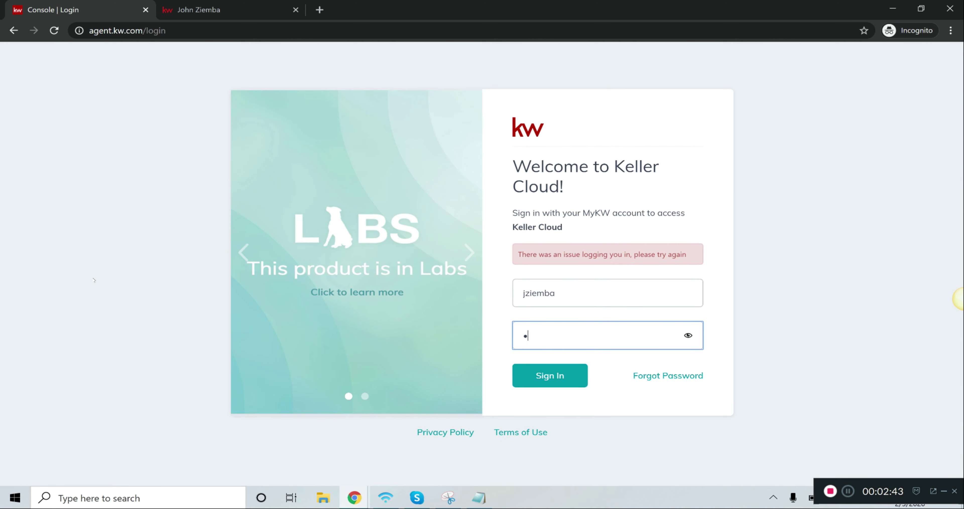
pyautogui.write('•••')
pyautogui.press('Return')
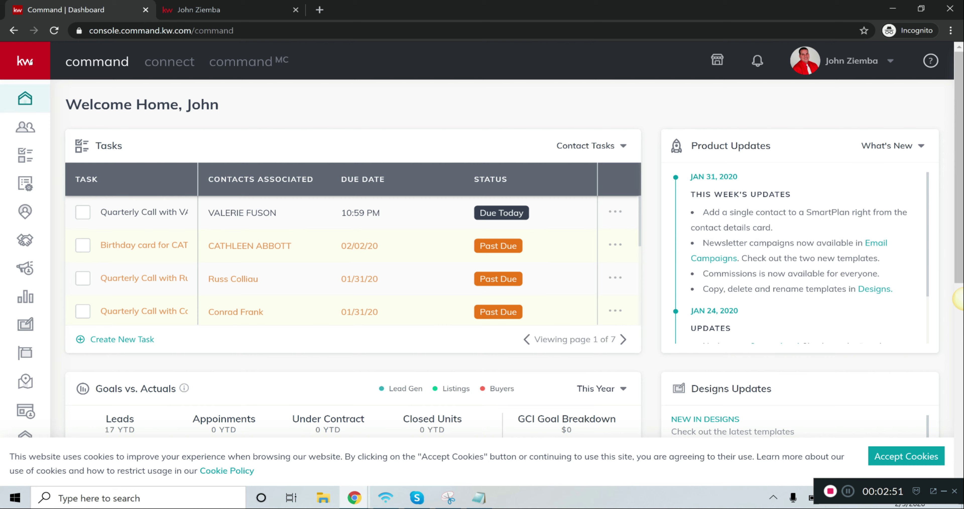
# Go to the Campaigns page in Command, showing the paid ads
pyautogui.moveTo(77, 280)
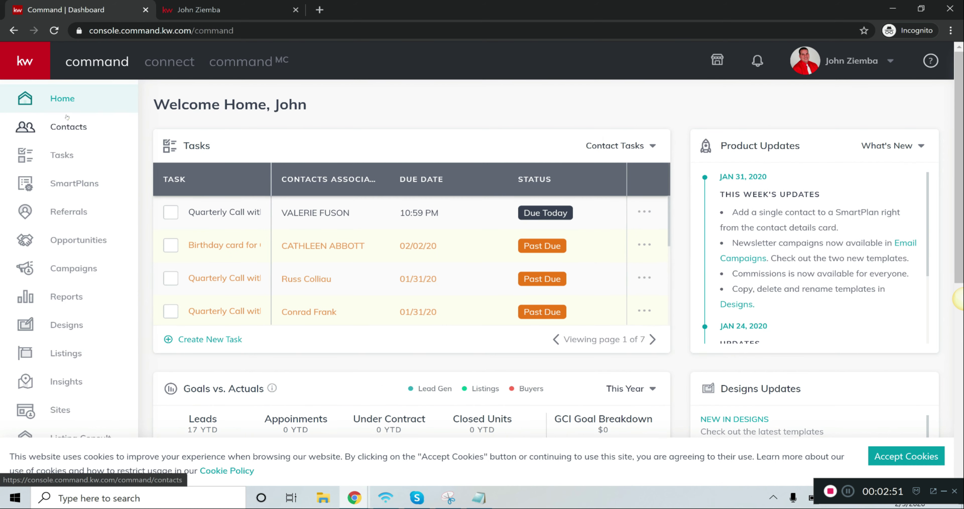
pyautogui.click(63, 325)
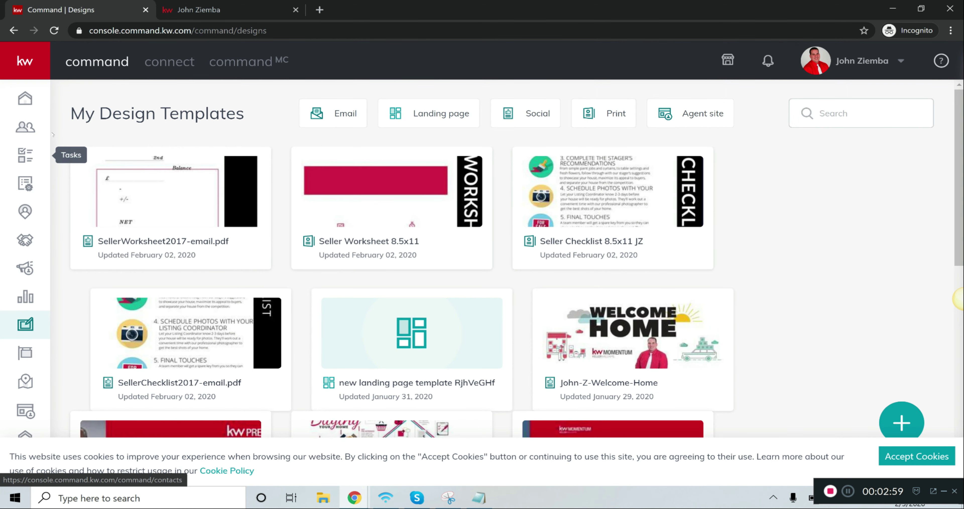
pyautogui.click(84, 272)
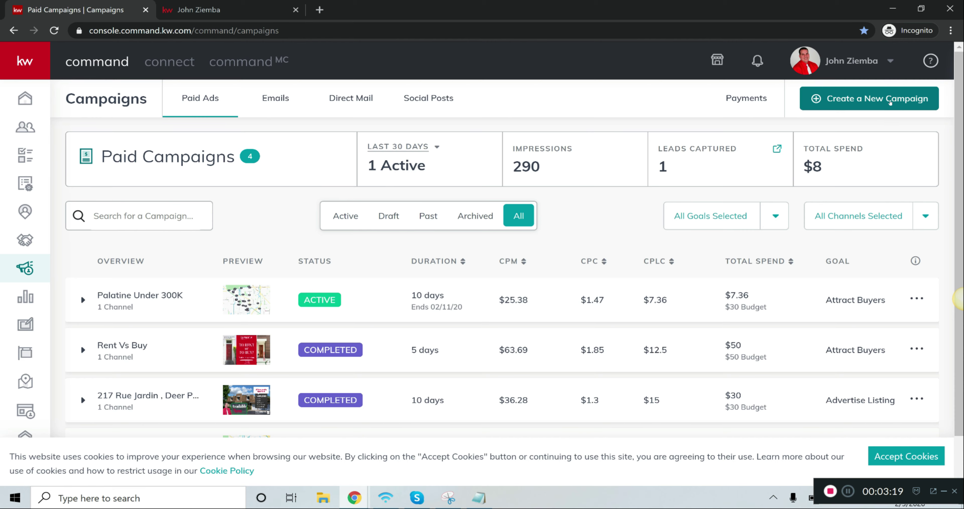
# Create a new paid social ad campaign named "Rolling Meadows Homes Under 300K"
pyautogui.click(890, 102)
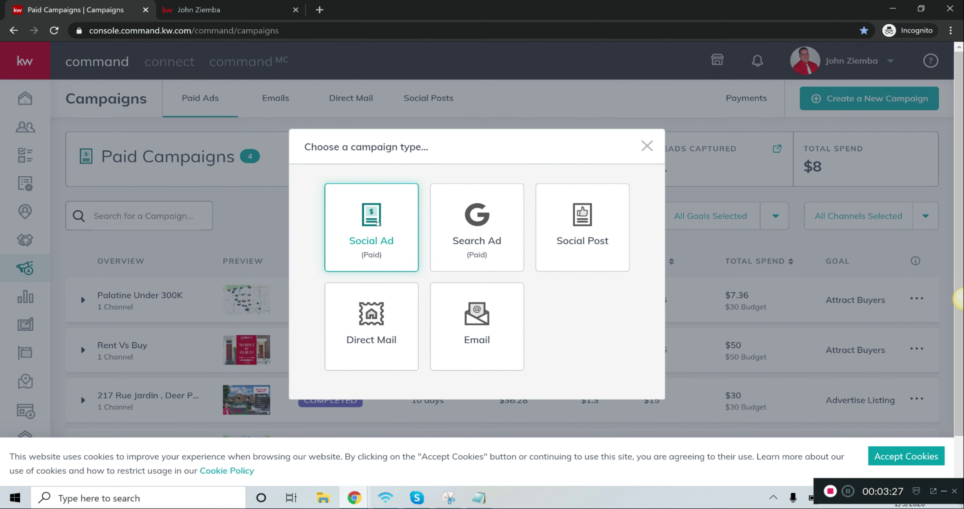
pyautogui.click(378, 223)
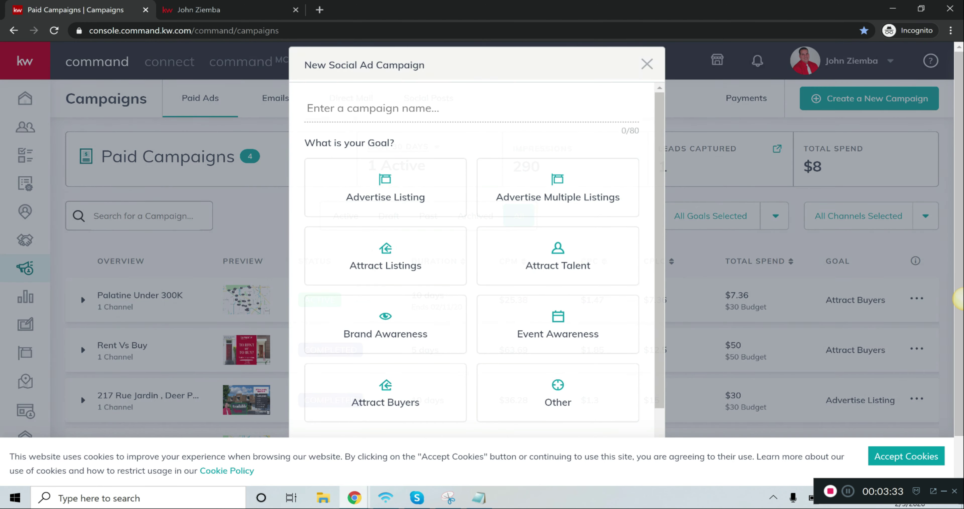
pyautogui.write('Rolling Me')
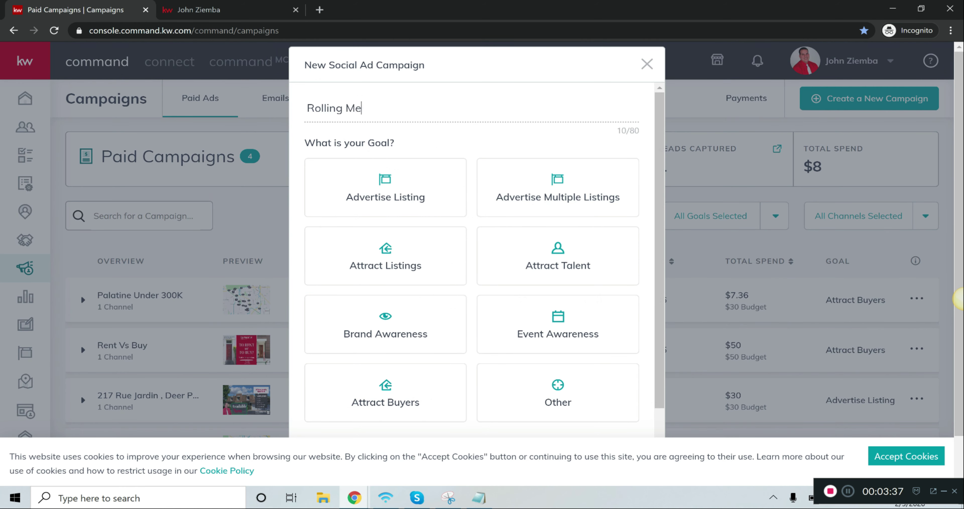
pyautogui.write('adows Homes Under 300K')
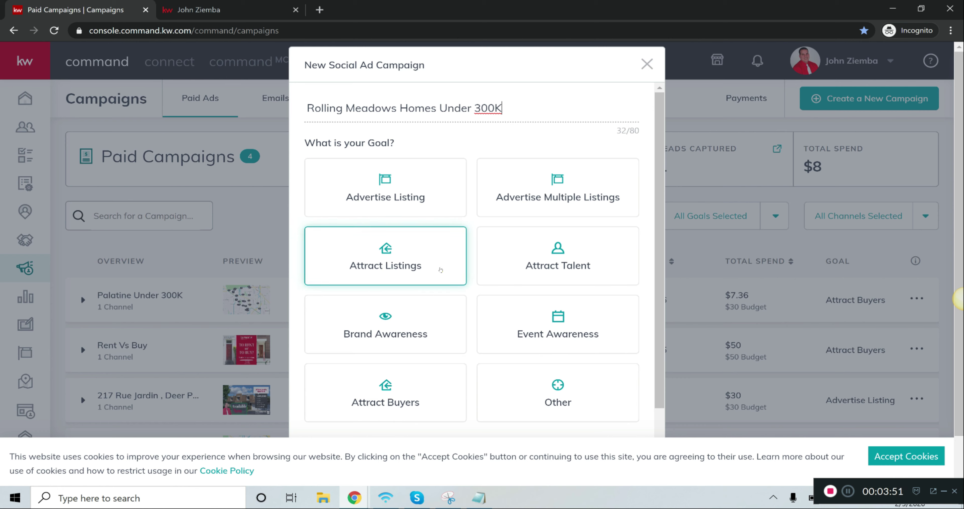
# Accept the cookie notice and set up the campaign with the goal Attract Buyers, running on Facebook
pyautogui.click(901, 458)
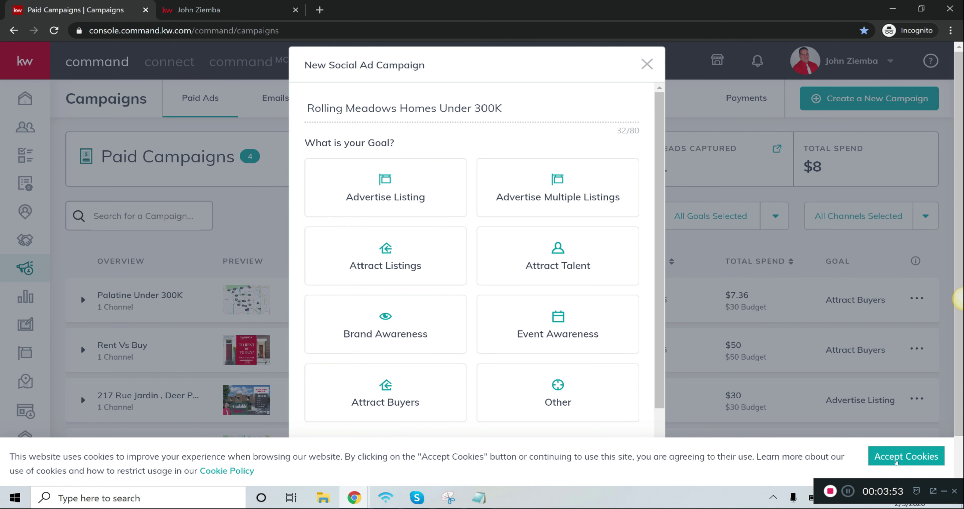
pyautogui.click(428, 393)
pyautogui.scroll(-2, 428, 396)
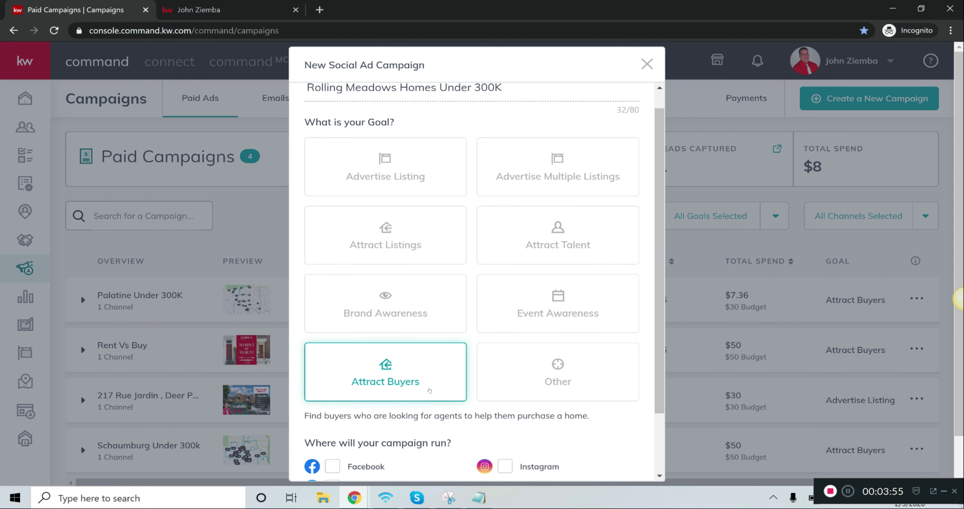
pyautogui.click(335, 393)
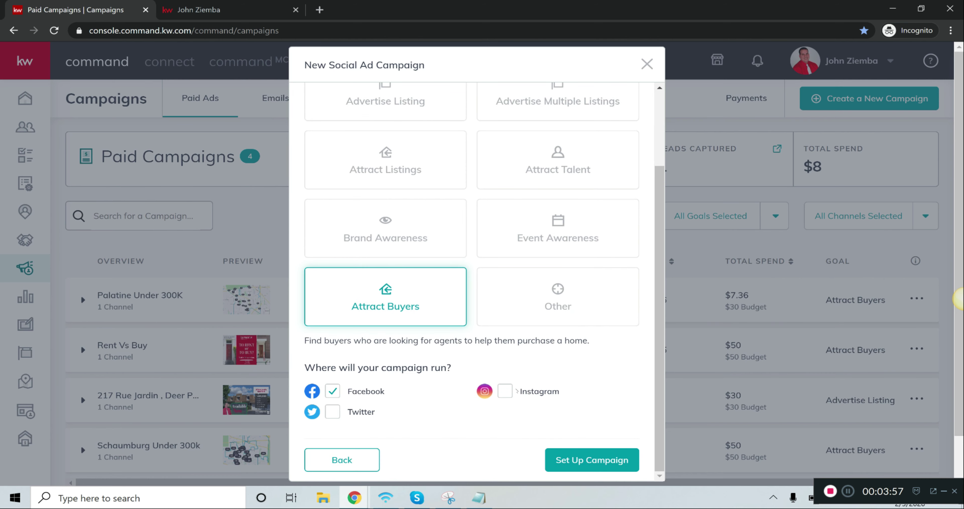
pyautogui.click(591, 460)
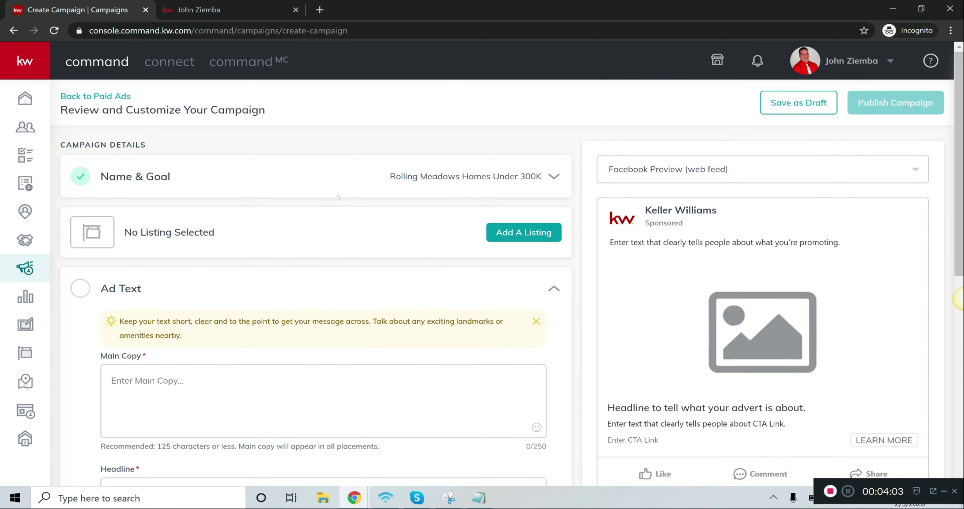
# Configure the campaign's Ad Media section and open the media selection for images
pyautogui.scroll(-1, 325, 225)
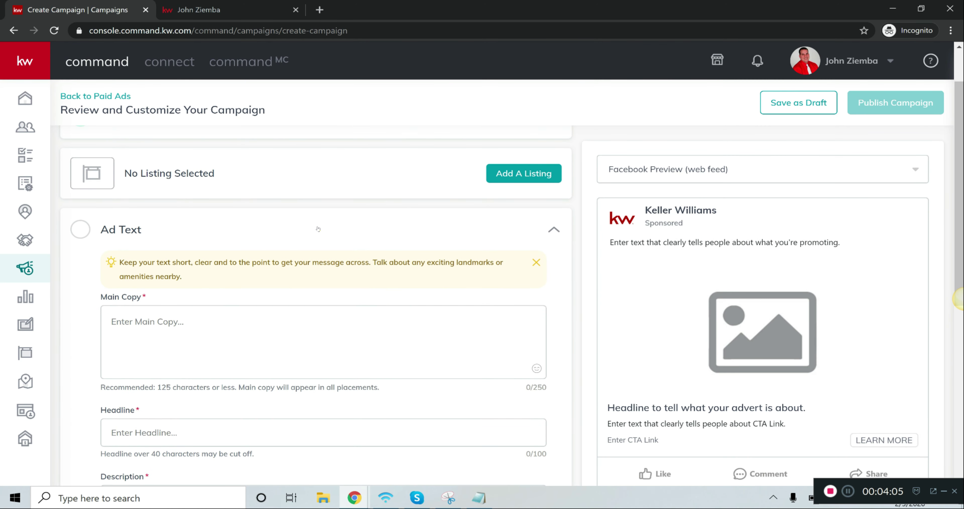
pyautogui.scroll(1, 318, 227)
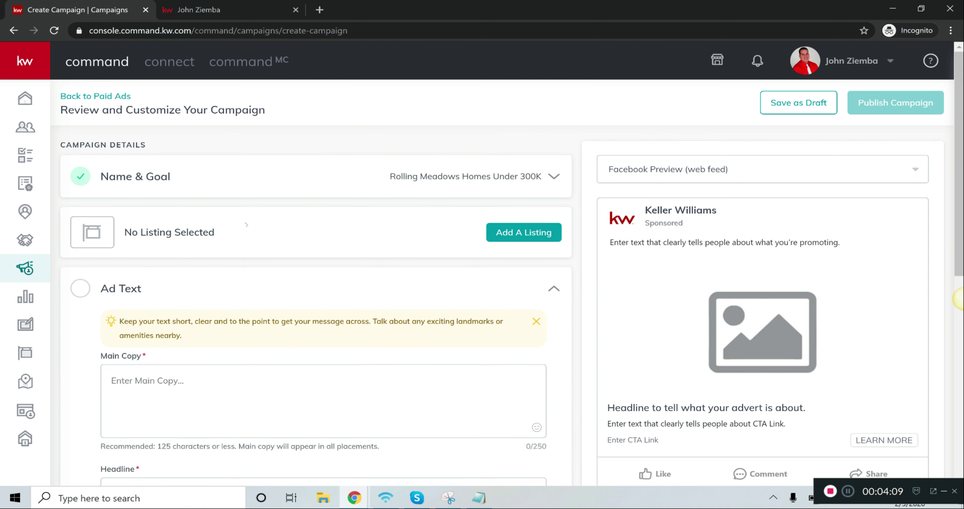
pyautogui.scroll(-3, 246, 224)
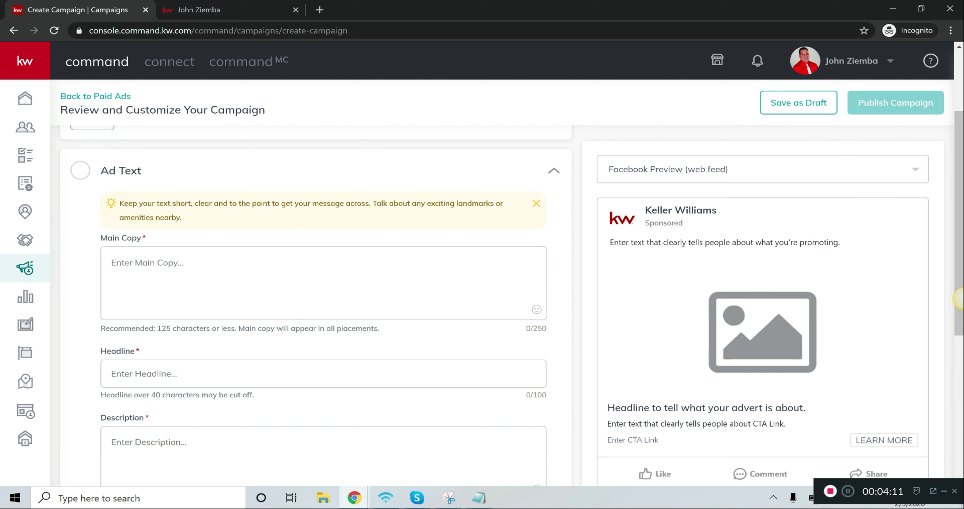
pyautogui.scroll(-7, 100, 317)
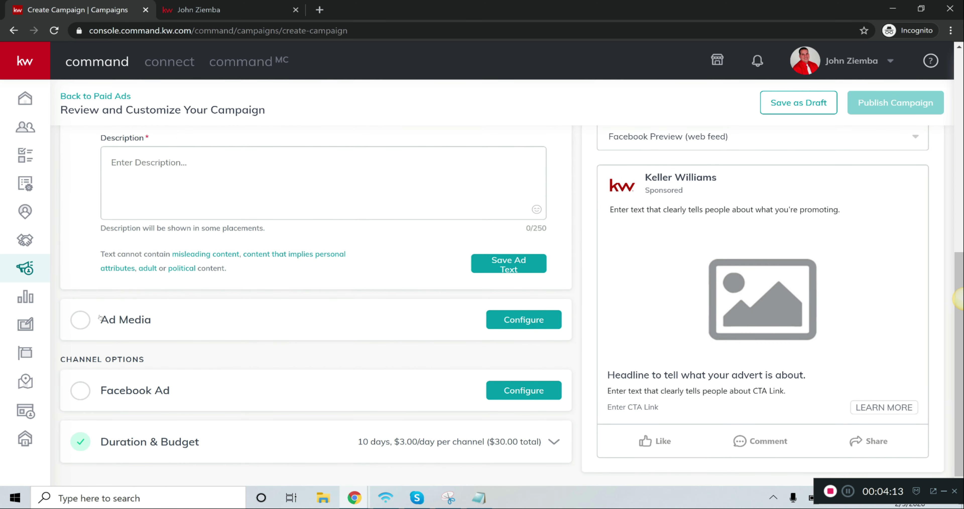
pyautogui.click(524, 320)
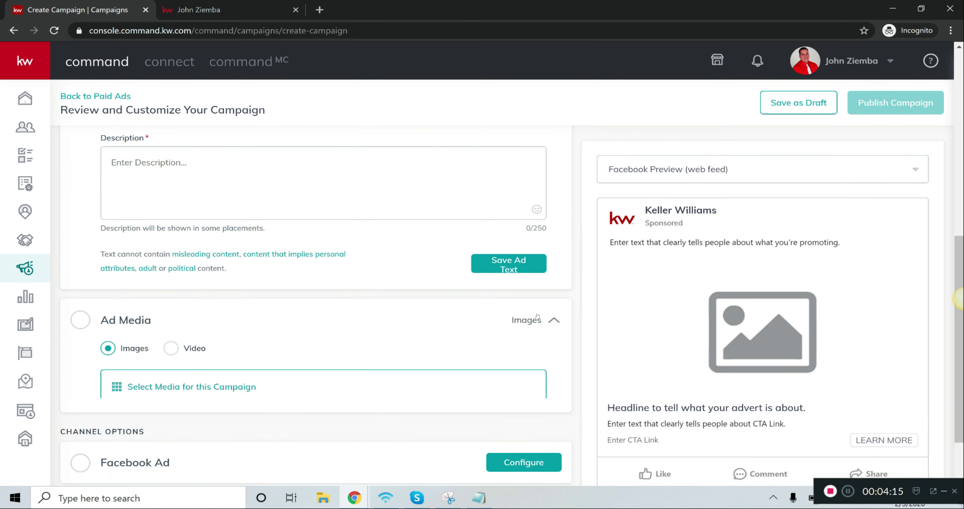
pyautogui.scroll(-3, 538, 316)
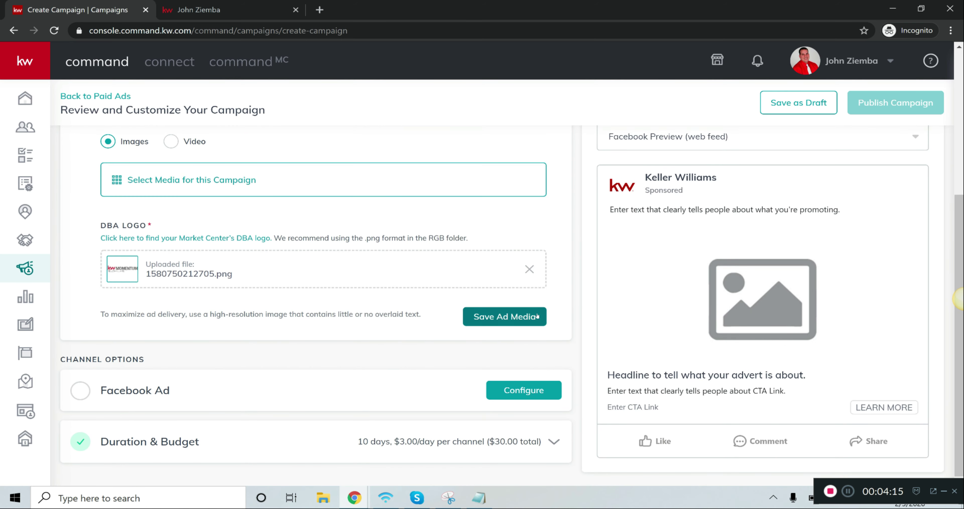
pyautogui.click(215, 185)
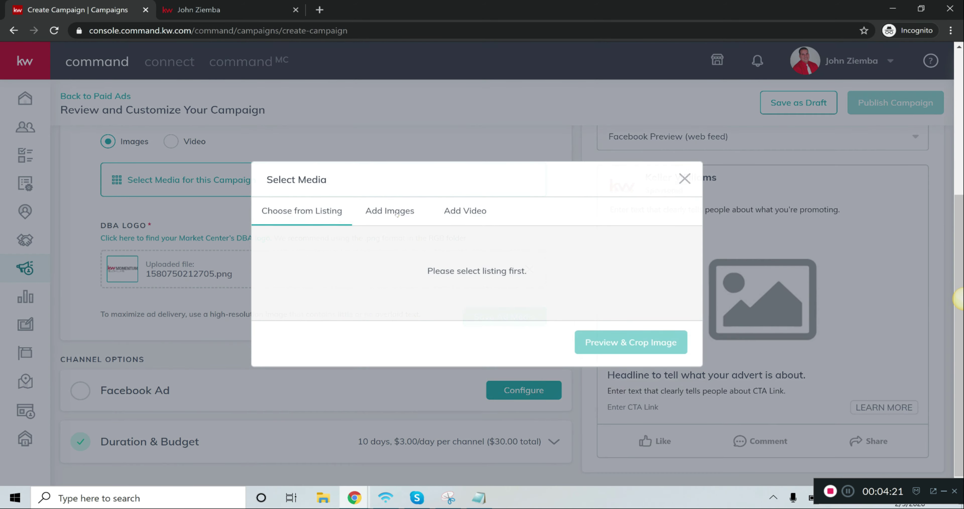
# Upload the Rolling-Meadows-IL-Homes-For-Sale-Under-300K picture from the Pictures folder as the ad image
pyautogui.click(396, 212)
pyautogui.click(417, 244)
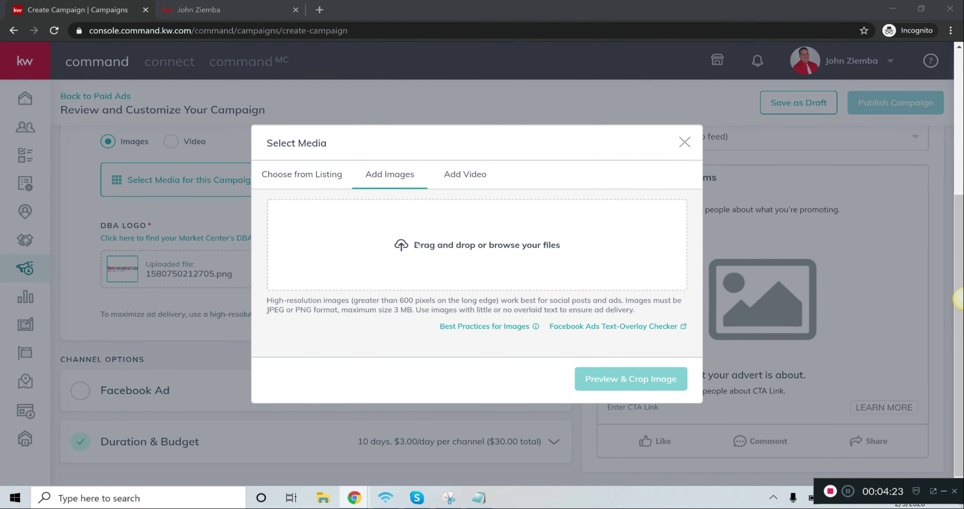
pyautogui.click(65, 244)
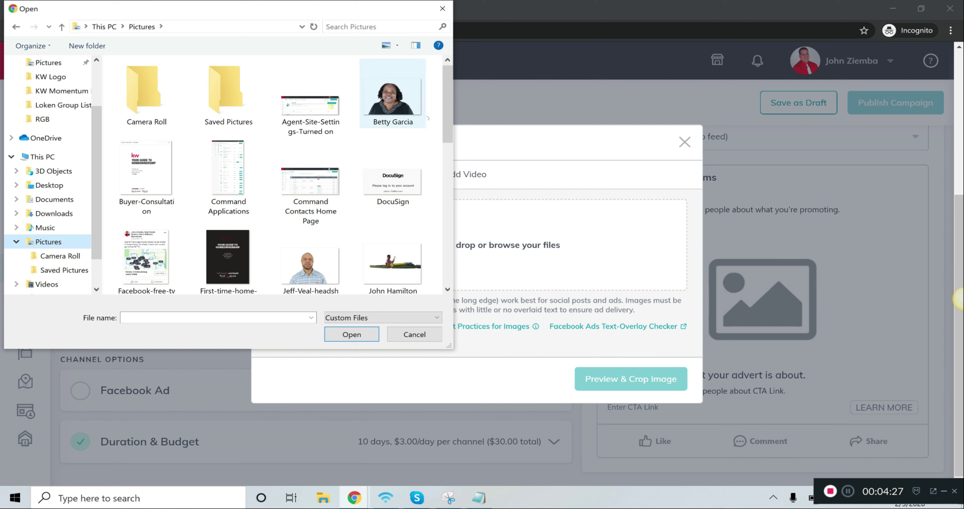
pyautogui.scroll(-5, 425, 207)
pyautogui.scroll(-5, 426, 207)
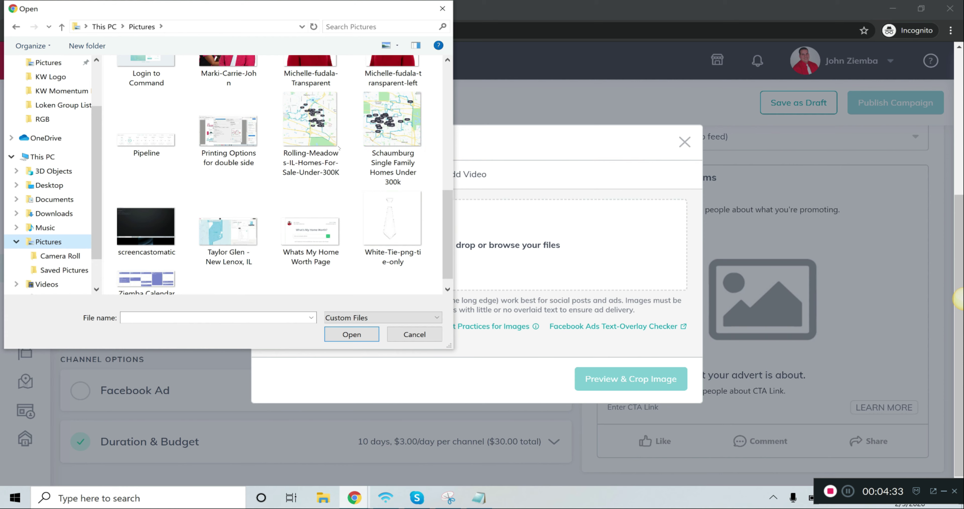
pyautogui.click(336, 146)
pyautogui.click(354, 335)
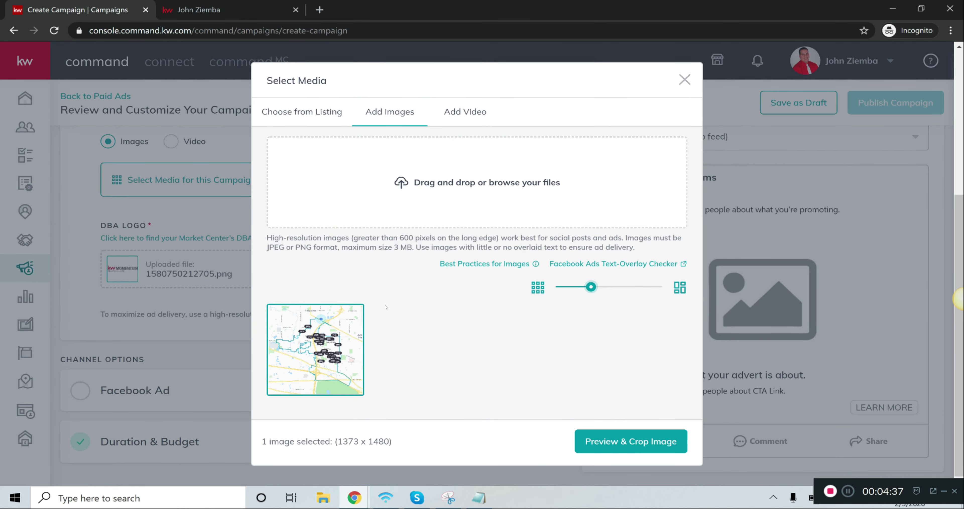
# Crop the map image at the Wide (1.91:1) ratio, shifting the crop area slightly upward over the price markers, and save it
pyautogui.click(628, 442)
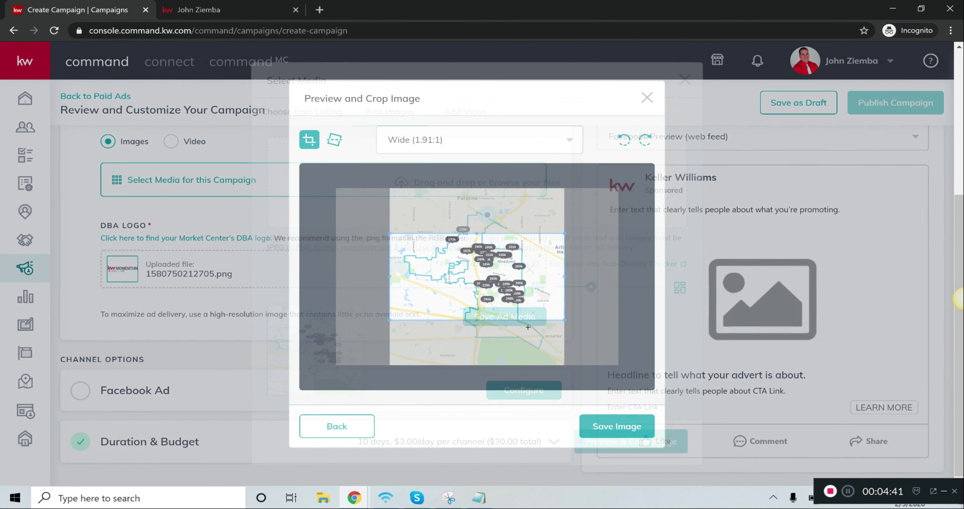
pyautogui.moveTo(526, 298); pyautogui.dragTo(527, 286)
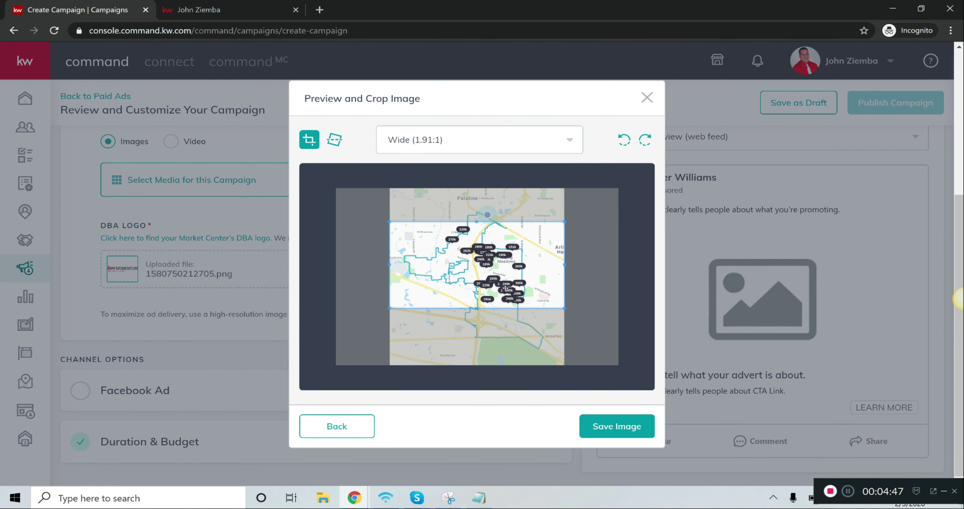
pyautogui.click(621, 426)
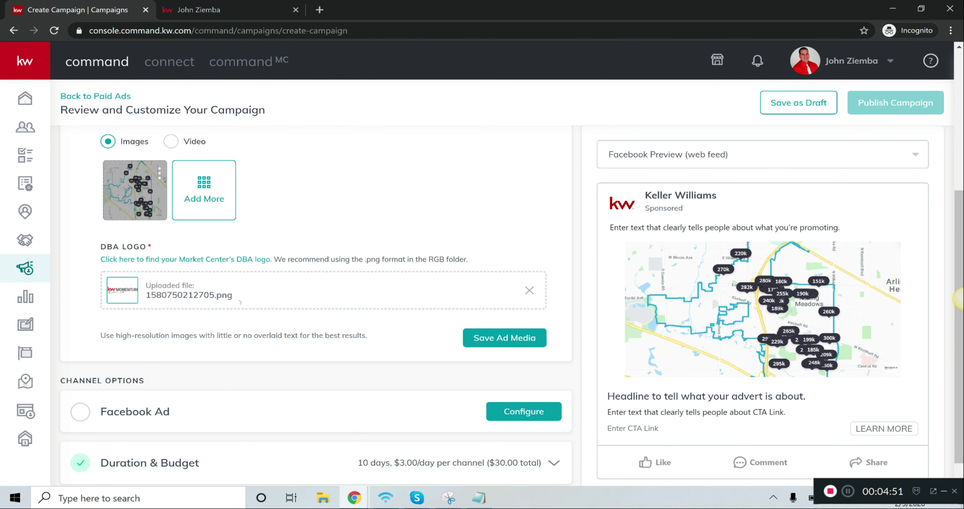
# Configure the Facebook Ad to use the broker's Keller Williams Momentum page and the Facebook lead generation form
pyautogui.scroll(-1, 183, 394)
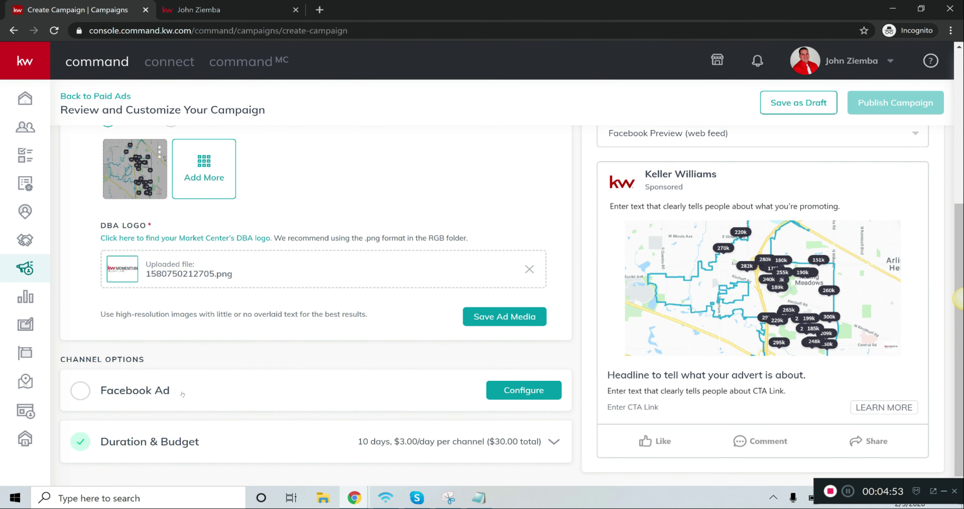
pyautogui.click(86, 393)
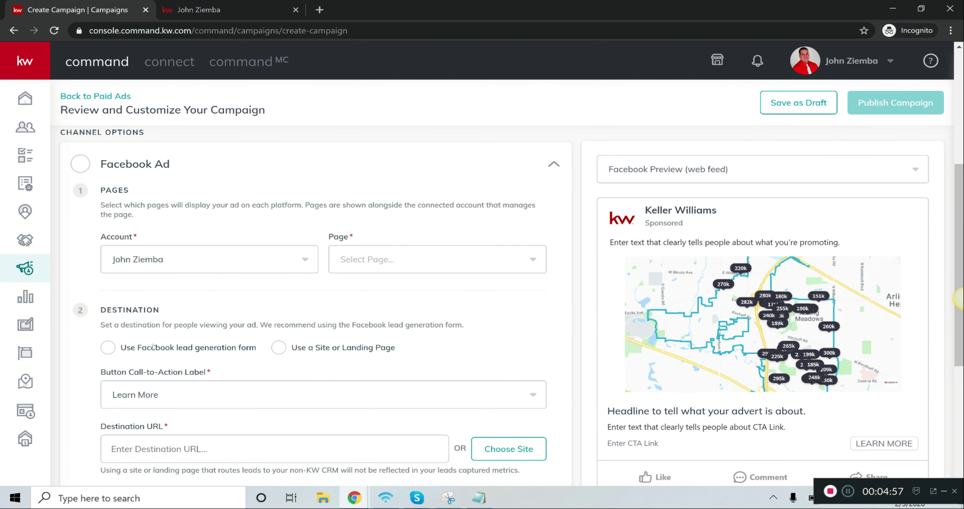
pyautogui.click(108, 347)
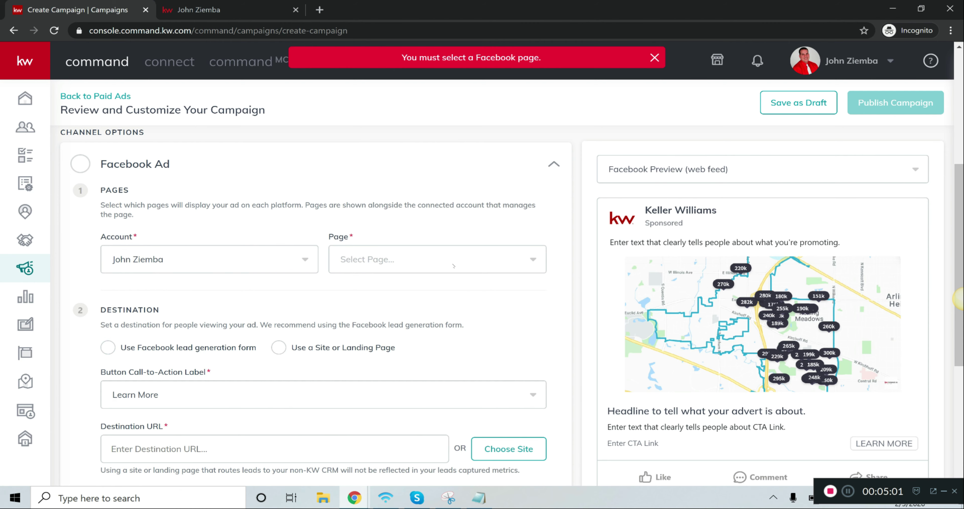
pyautogui.click(454, 265)
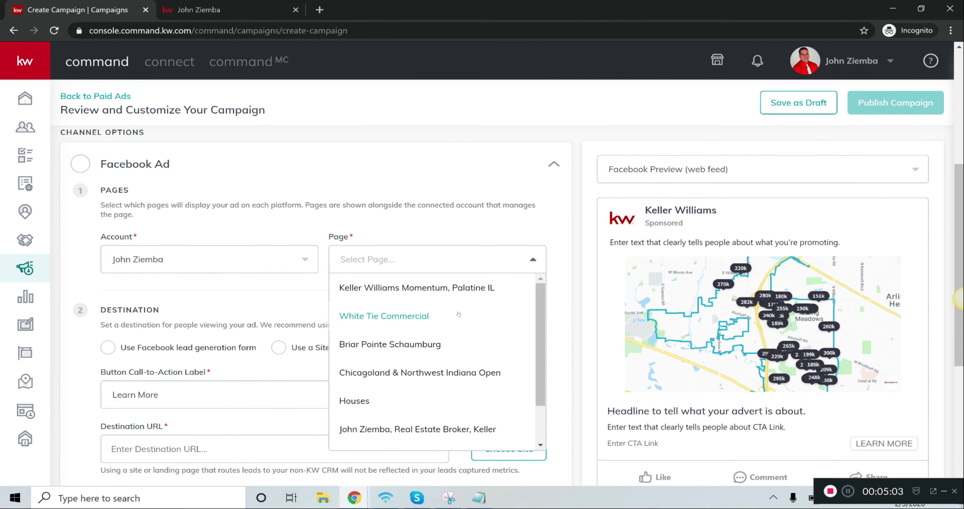
pyautogui.click(446, 430)
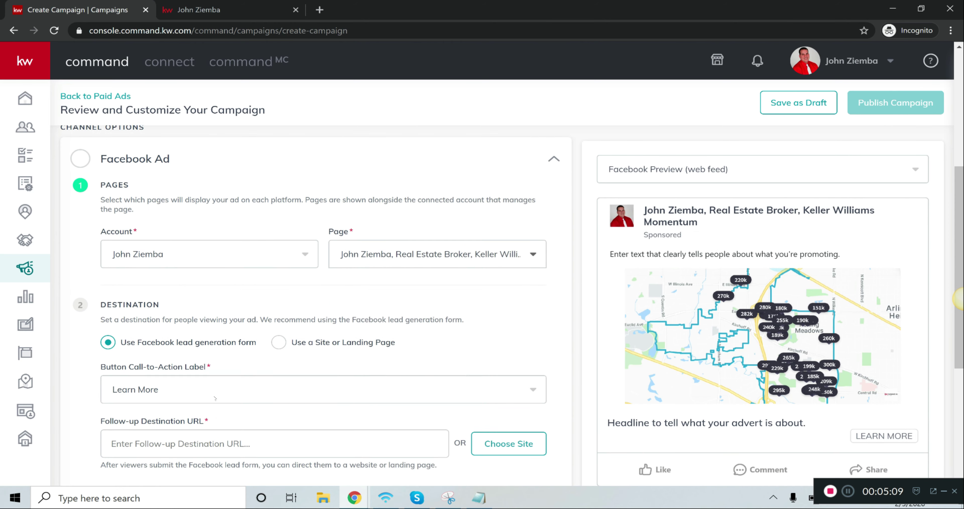
# Switch to Notepad, copy the full Rolling Meadows search address, and return to the campaign page
pyautogui.scroll(-2, 216, 397)
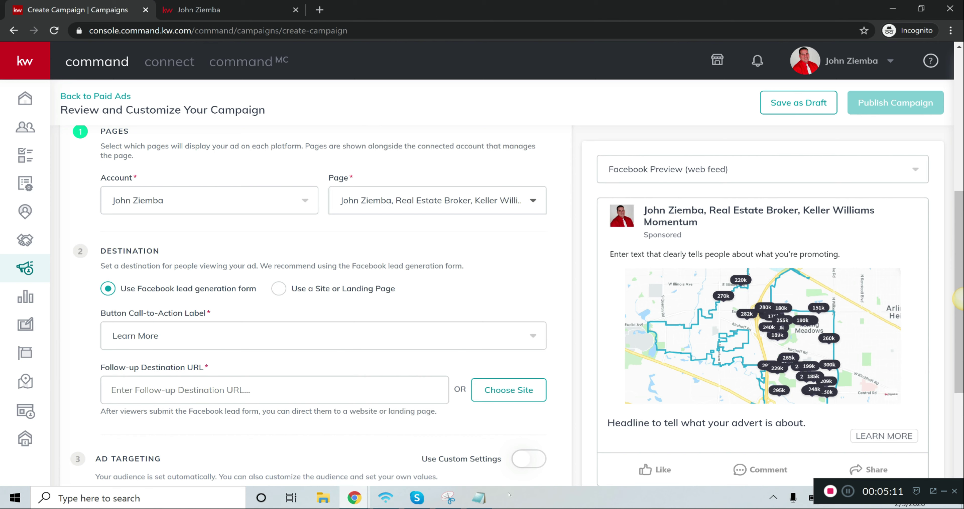
pyautogui.click(479, 497)
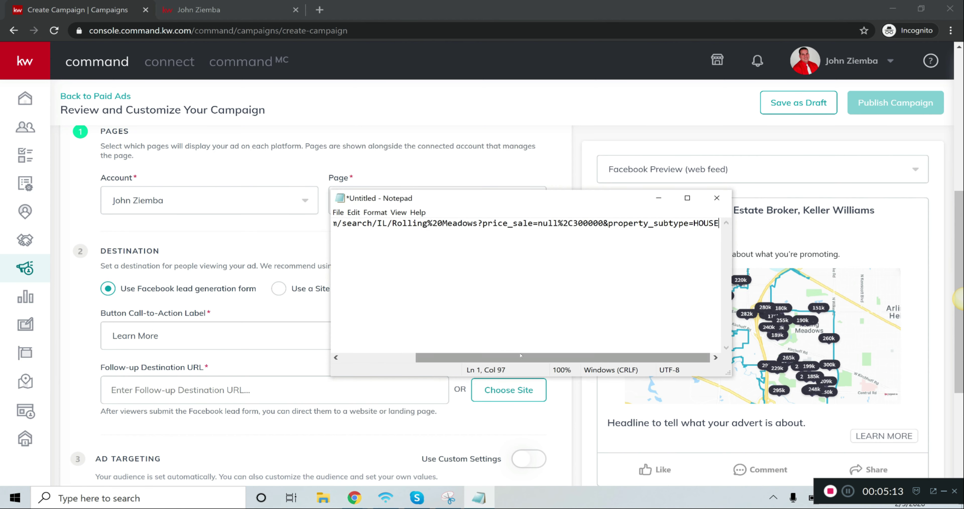
pyautogui.hotkey('ctrl', 'a')
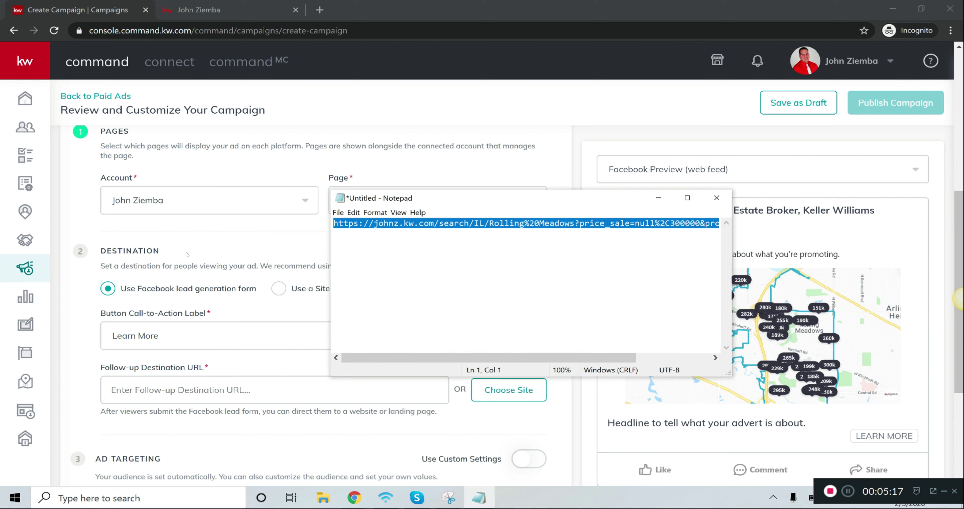
pyautogui.click(202, 289)
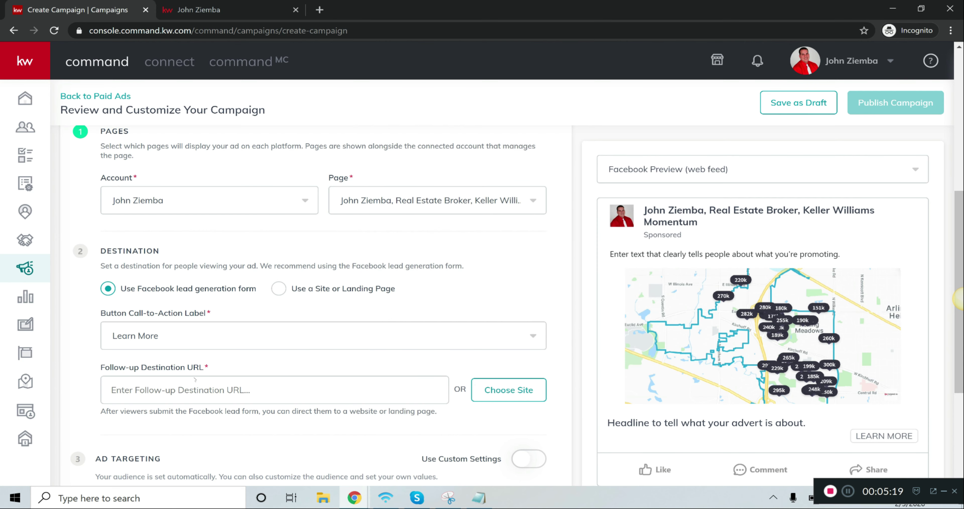
# Paste the copied Rolling Meadows search address as the Follow-up Destination URL and check its beginning
pyautogui.click(186, 387)
pyautogui.write('https://')
pyautogui.hotkey('ctrl', 'a')
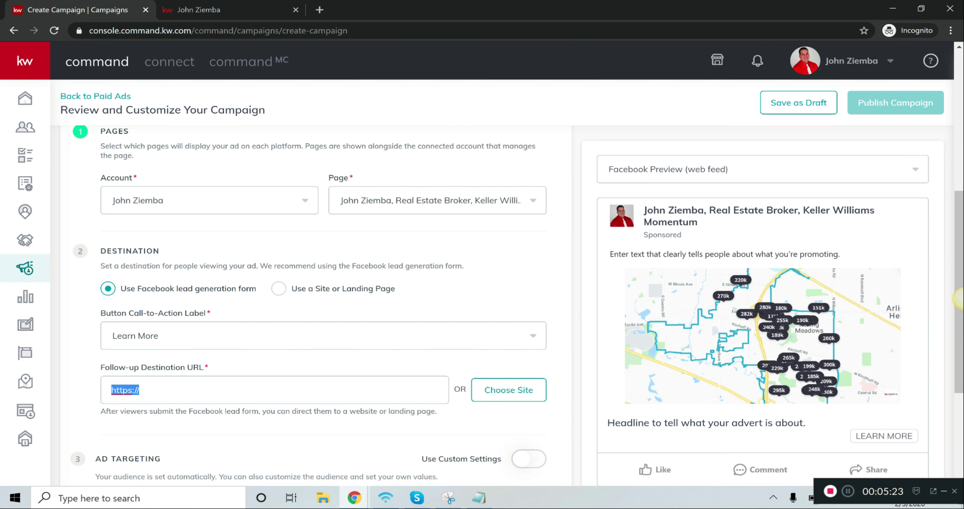
pyautogui.press('Right')
pyautogui.hotkey('ctrl', 'a')
pyautogui.press('BackSpace')
pyautogui.hotkey('ctrl', 'v')
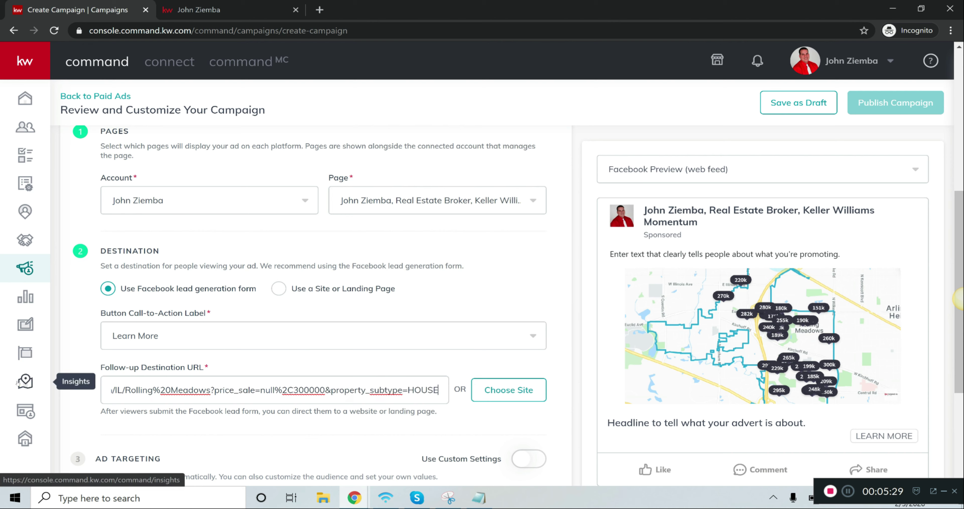
pyautogui.moveTo(152, 389); pyautogui.dragTo(70, 385)
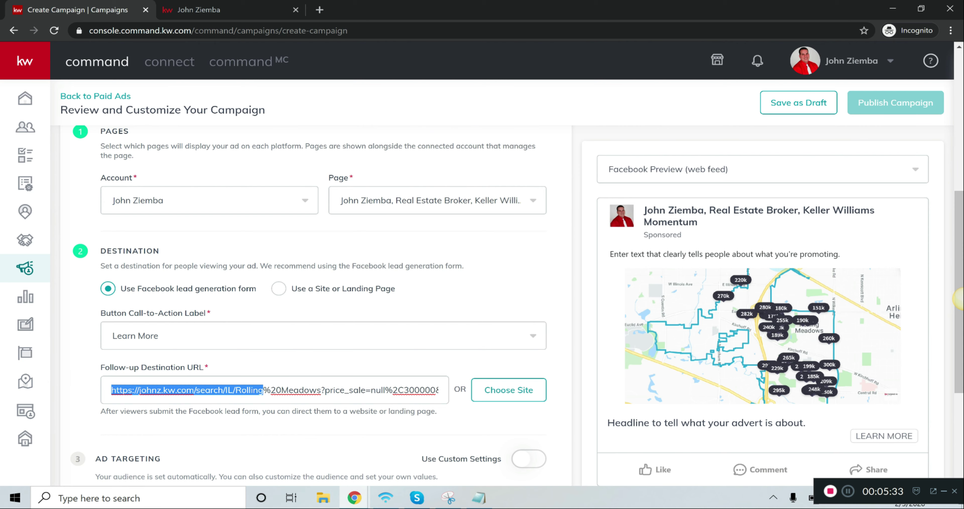
pyautogui.scroll(-5, 153, 376)
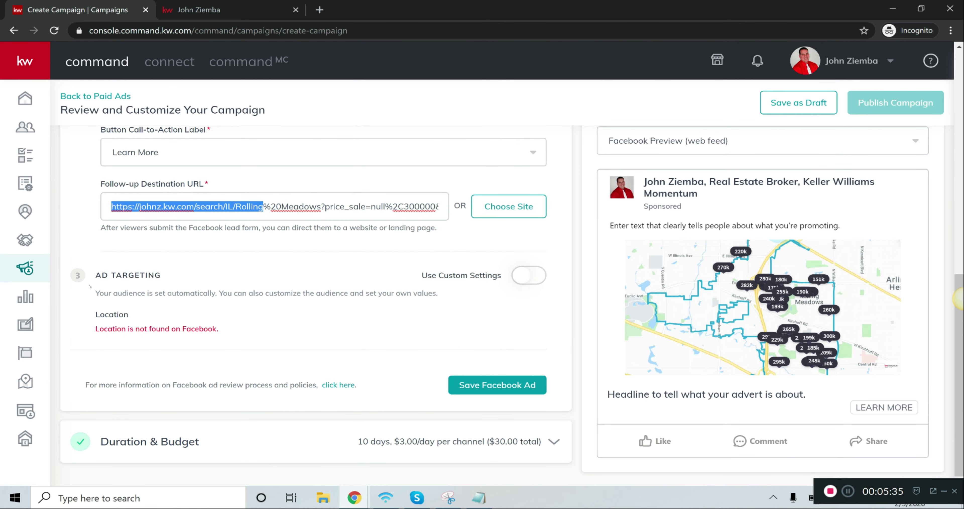
# Turn on custom ad targeting settings, set the custom audience location to Rolling Meadows, Illinois, and reduce the radius to 15 miles
pyautogui.click(528, 276)
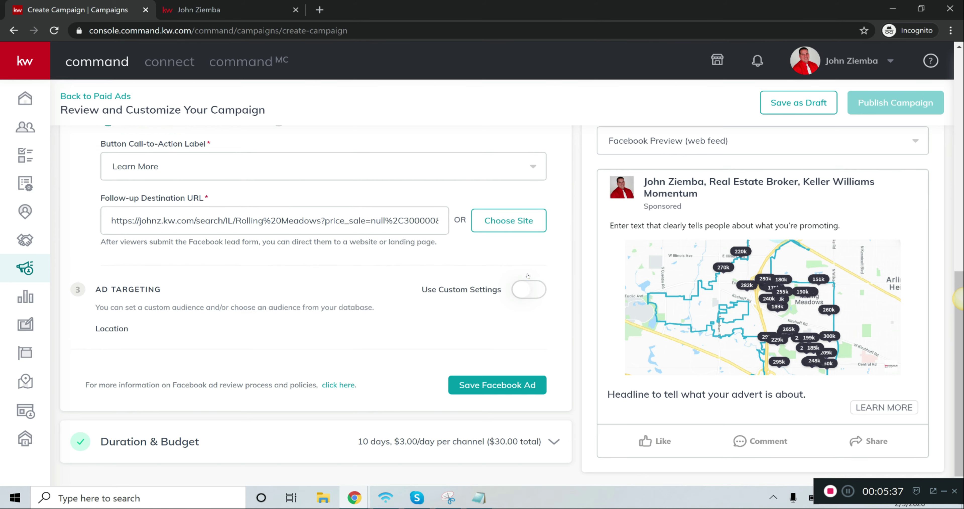
pyautogui.click(201, 374)
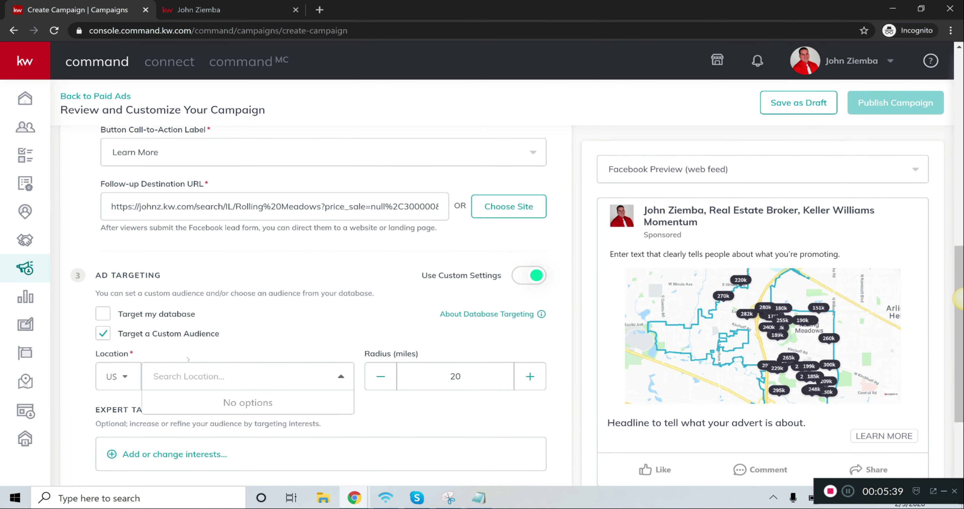
pyautogui.write('Rolling Meadow')
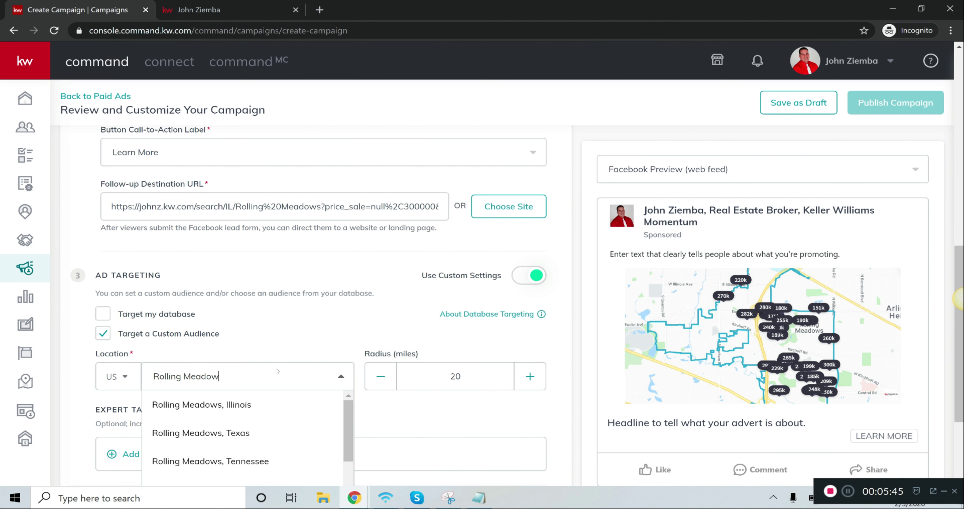
pyautogui.click(258, 401)
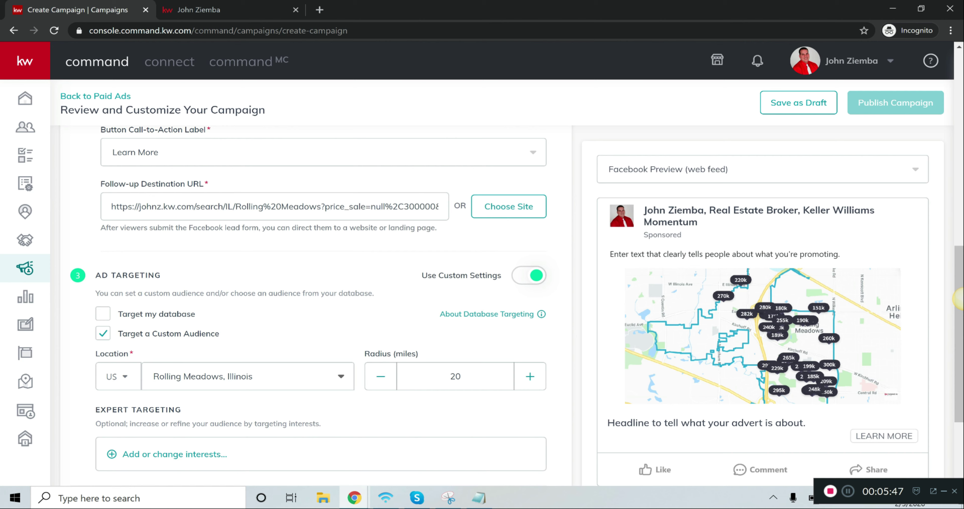
pyautogui.click(381, 386)
pyautogui.click(381, 385)
pyautogui.click(381, 385)
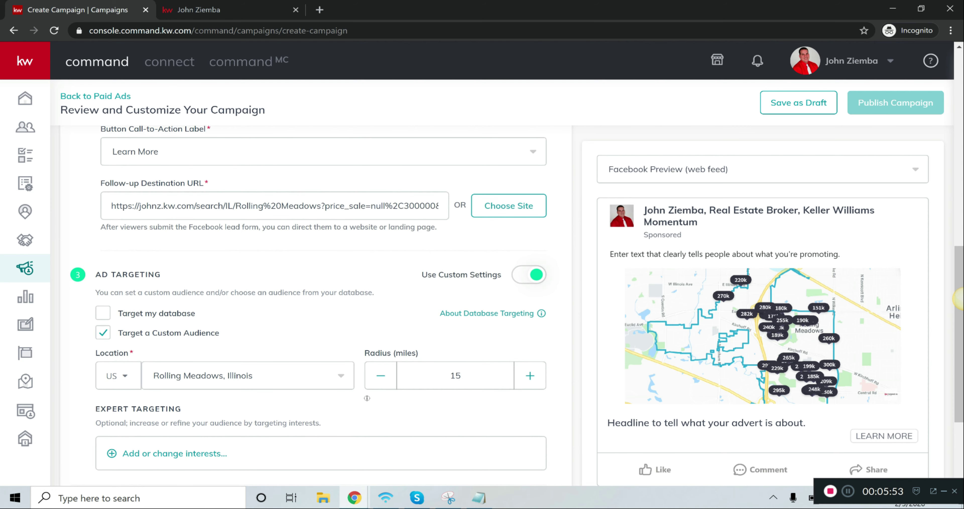
pyautogui.scroll(-2, 363, 398)
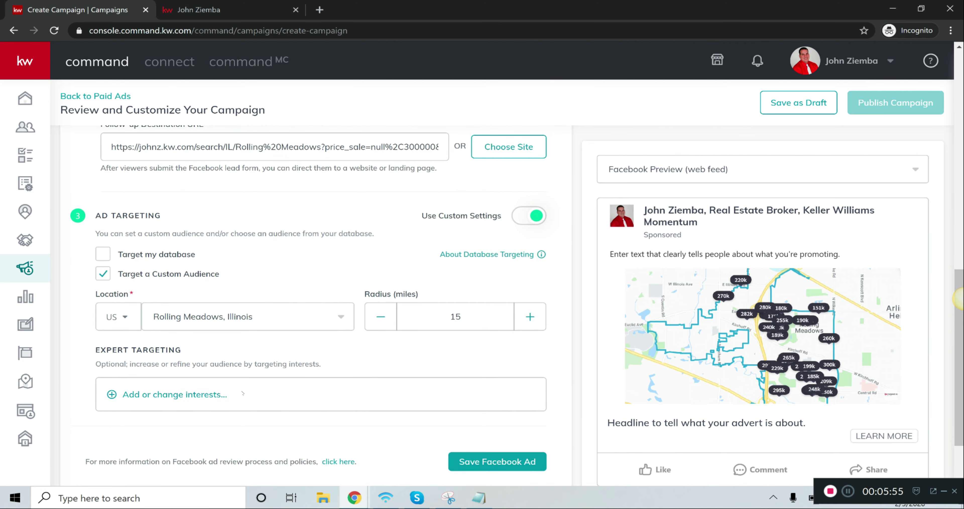
# Open the Ad Text section for configuration and enter the main copy "See Homes under 300K in Rolling Meadows."
pyautogui.scroll(4, 266, 397)
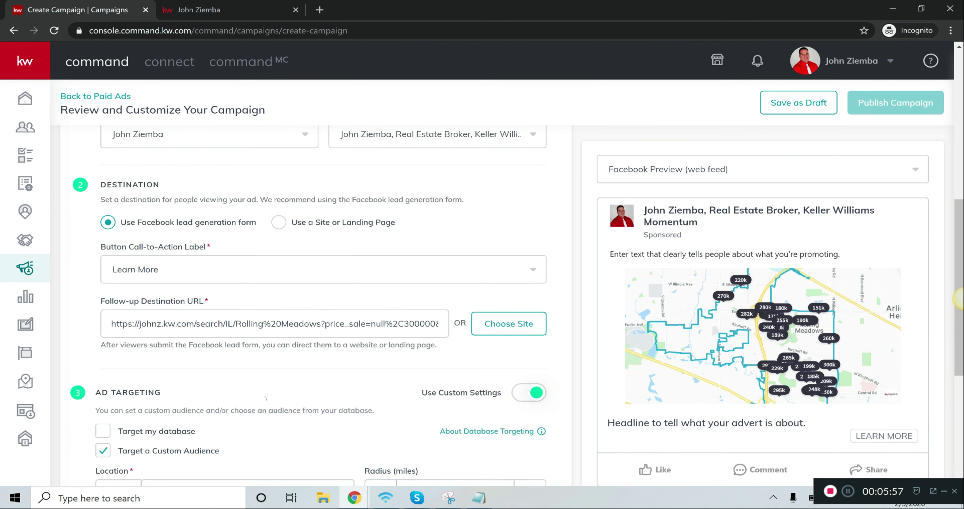
pyautogui.scroll(12, 270, 398)
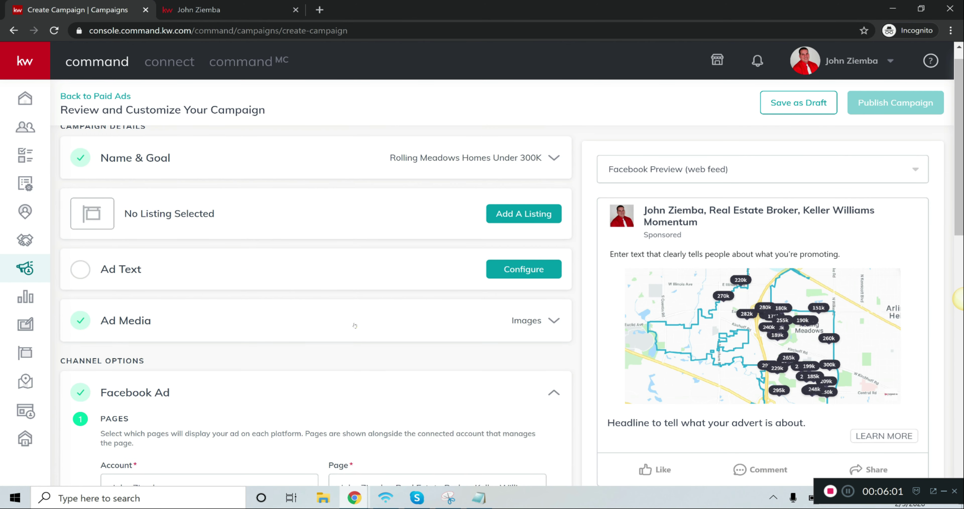
pyautogui.scroll(-3, 302, 298)
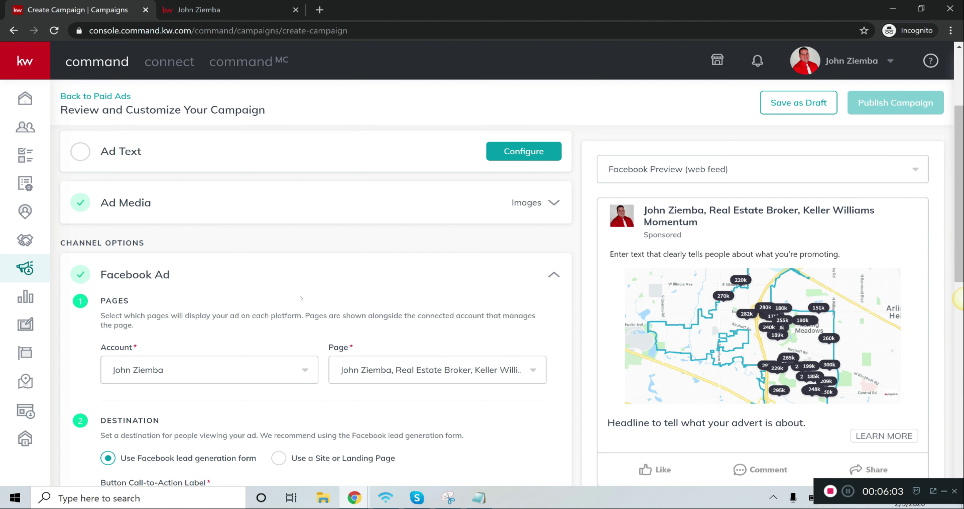
pyautogui.scroll(4, 516, 287)
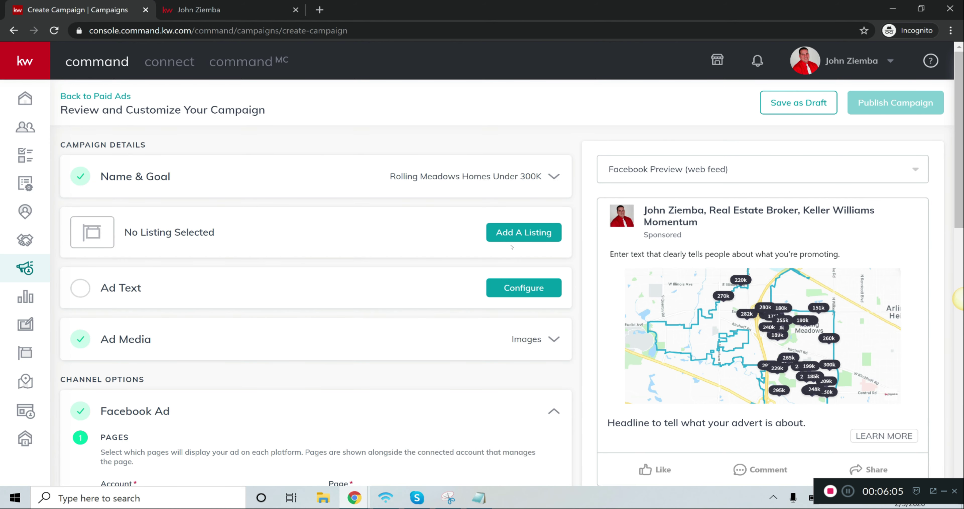
pyautogui.click(516, 288)
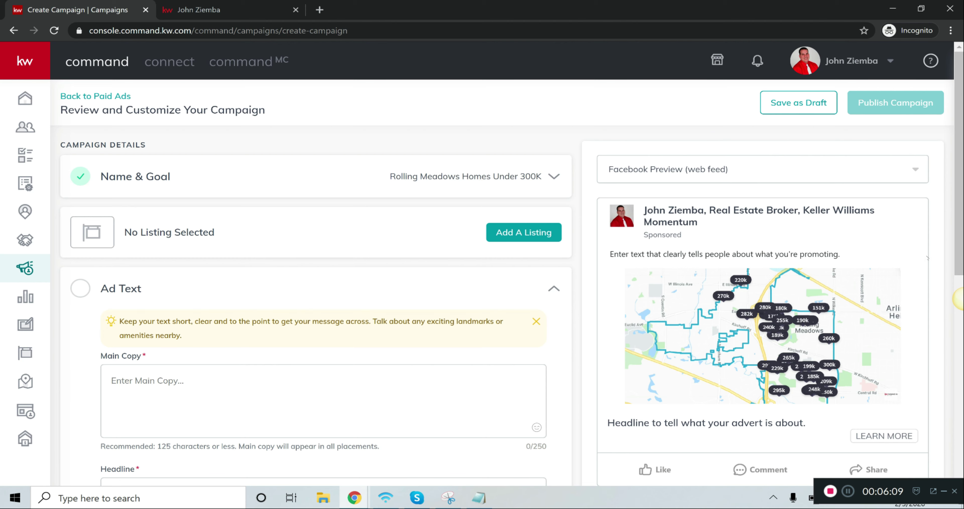
pyautogui.scroll(-1, 928, 258)
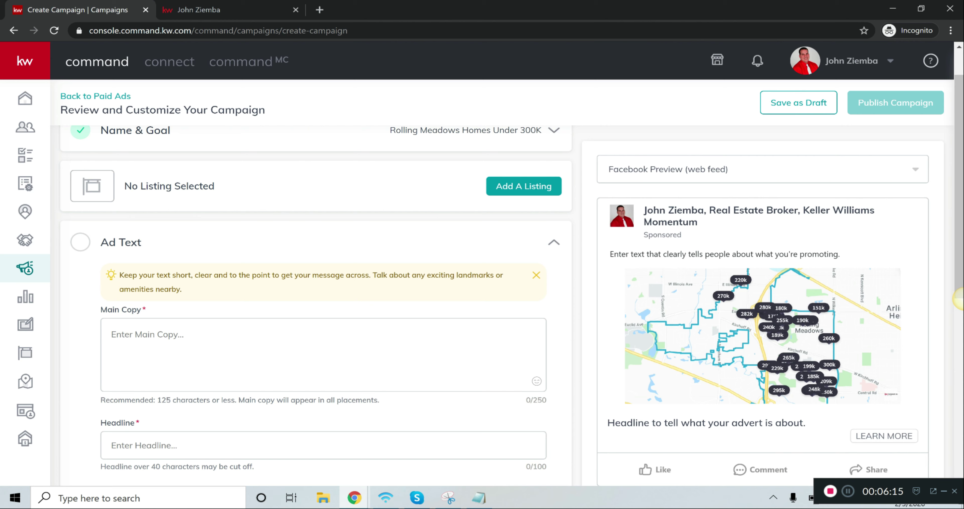
pyautogui.press('Tab')
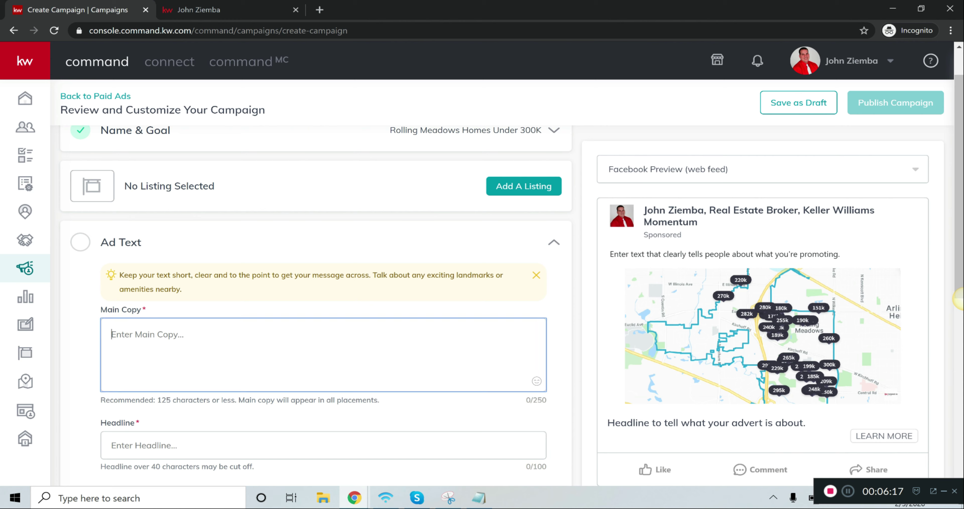
pyautogui.write('See ')
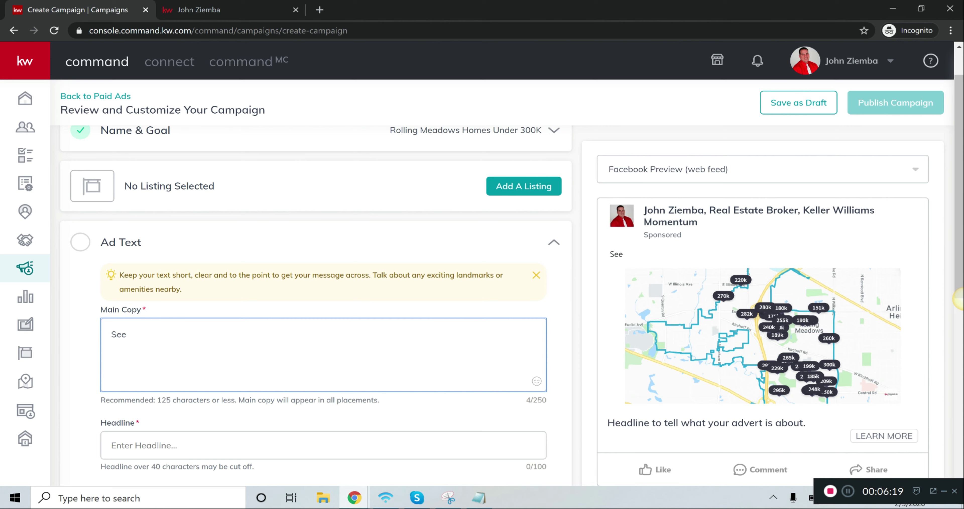
pyautogui.write('Homes under ')
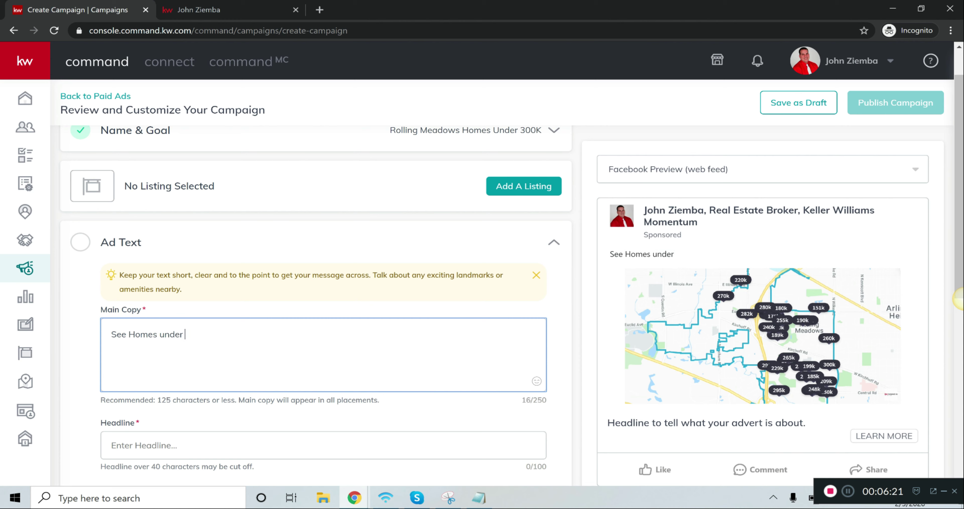
pyautogui.write('300K in Rolling Mea')
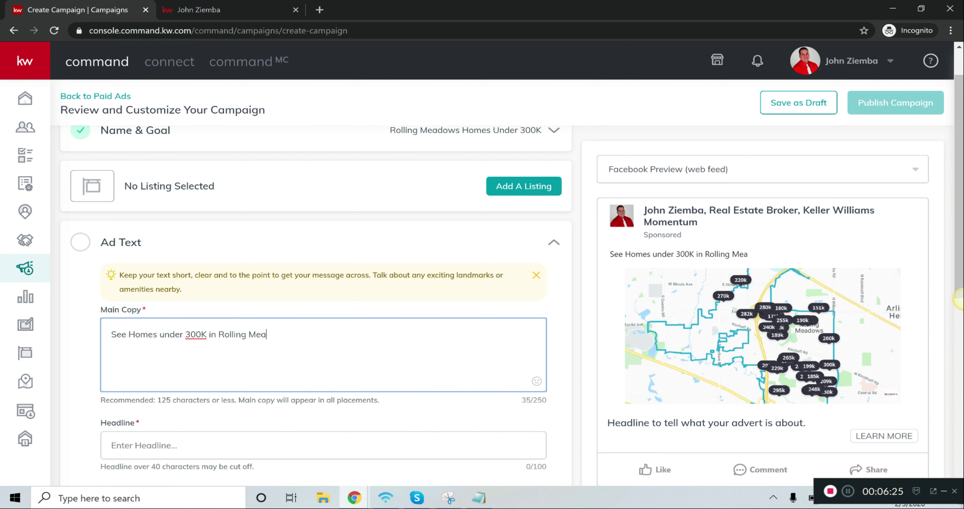
pyautogui.write('dows.')
# Enter the ad headline "Single Family Homes Under 300k in Rolling Meadows"
pyautogui.scroll(-1, 315, 300)
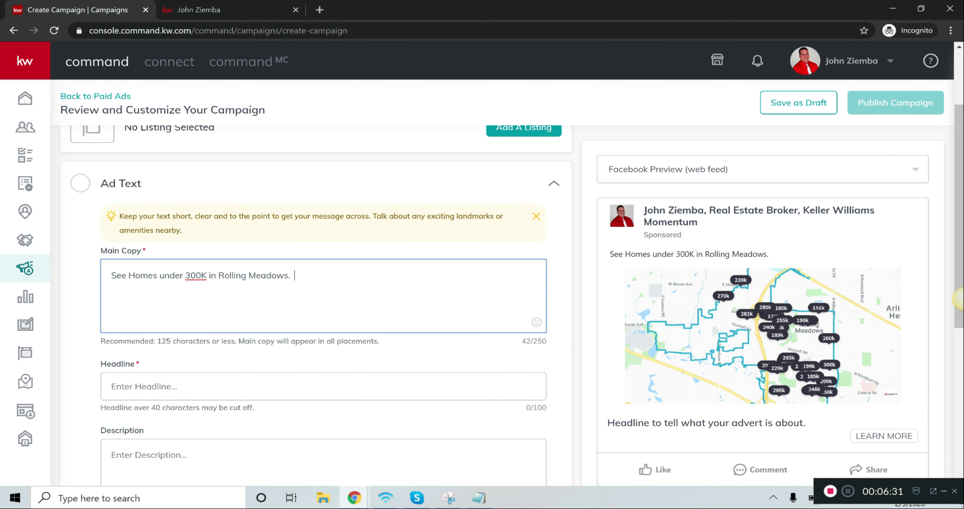
pyautogui.press('Tab')
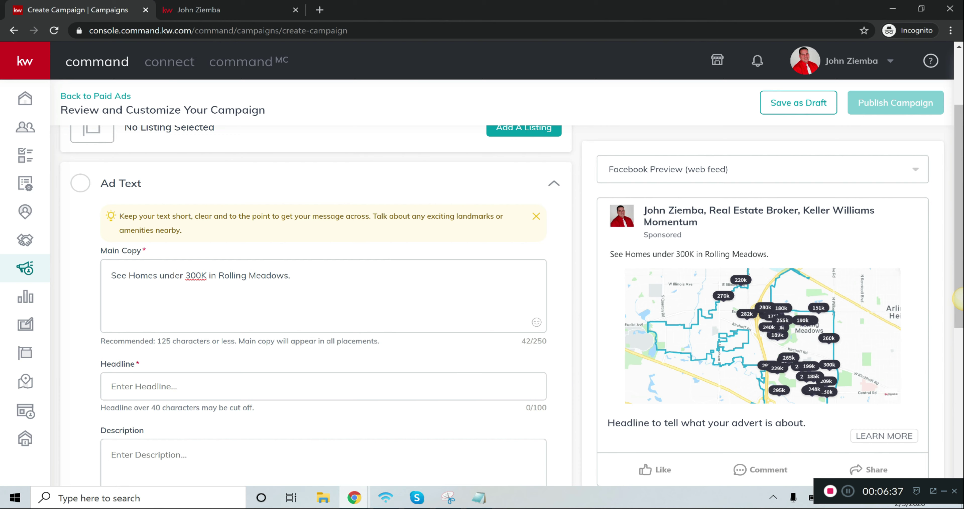
pyautogui.write('H')
pyautogui.press('BackSpace')
pyautogui.write('Single Family ')
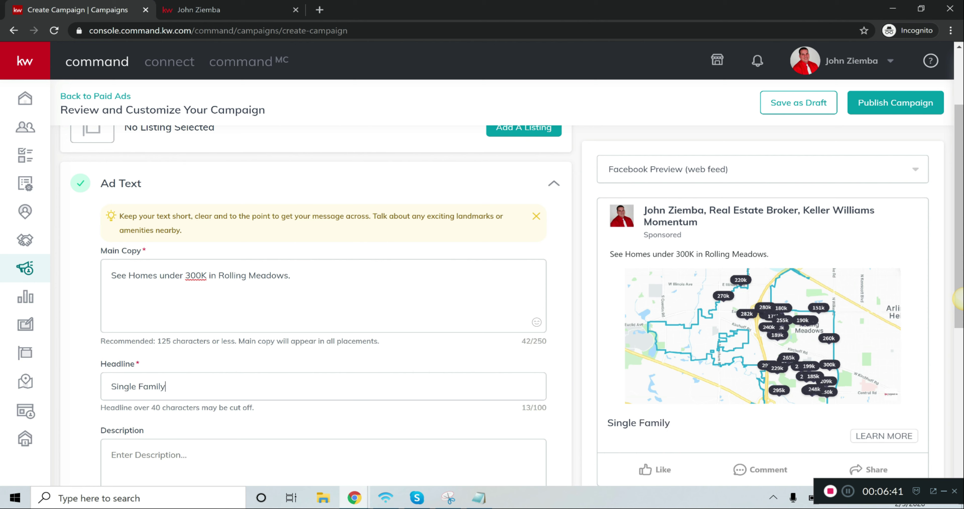
pyautogui.write('H')
pyautogui.press('BackSpace')
pyautogui.write('Homes Under 20')
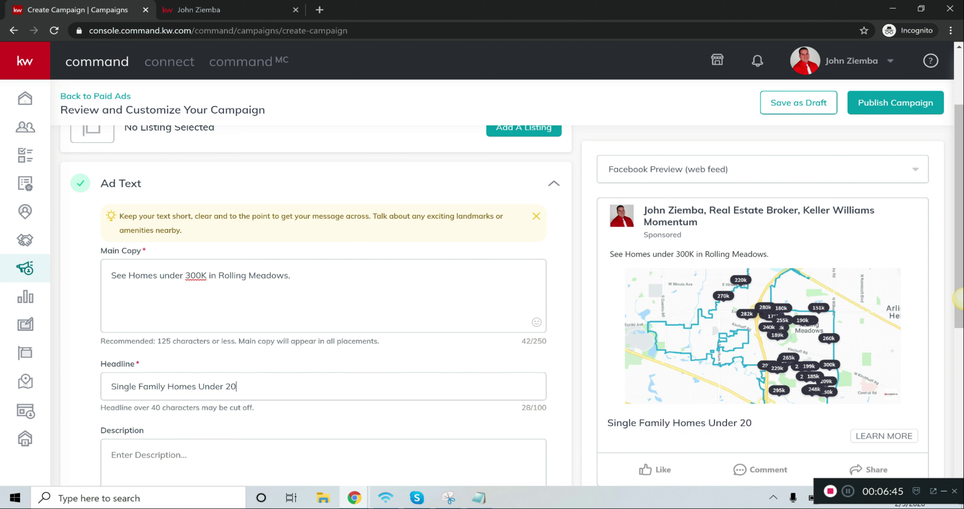
pyautogui.press('BackSpace')
pyautogui.press('BackSpace')
pyautogui.write('300k in R')
pyautogui.write('O')
pyautogui.write('llin')
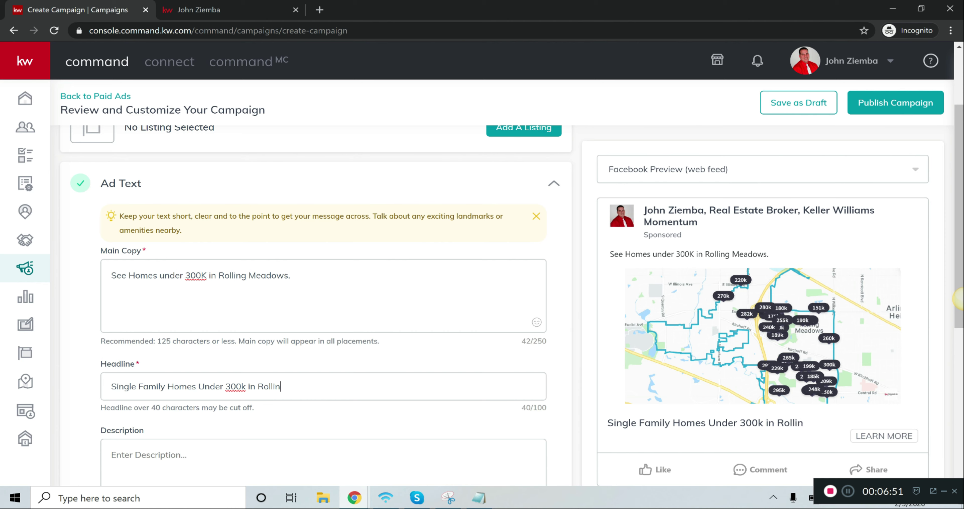
pyautogui.write('g Meadows')
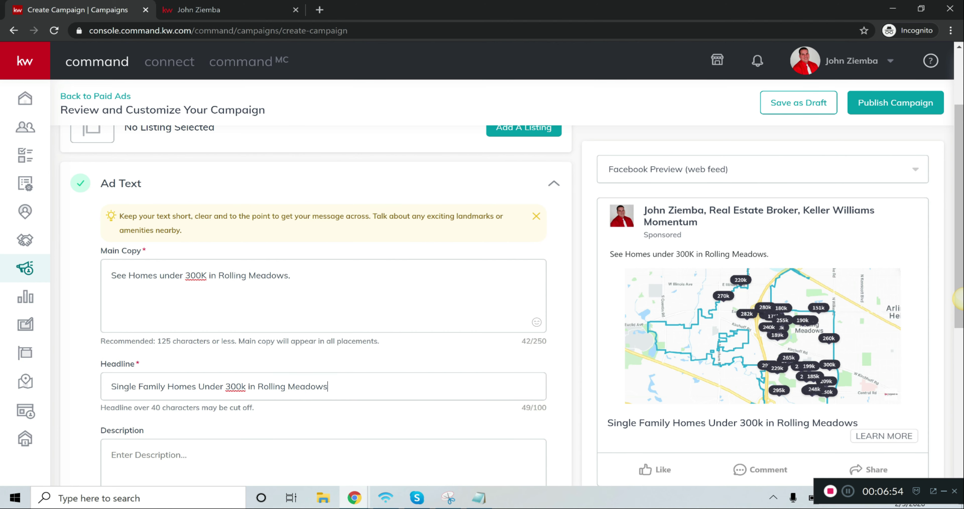
# Rewrite the place name at the end of the headline as "Rolling Meadow", keeping "Single Family Homes Under 300k in"
pyautogui.scroll(-1, 316, 300)
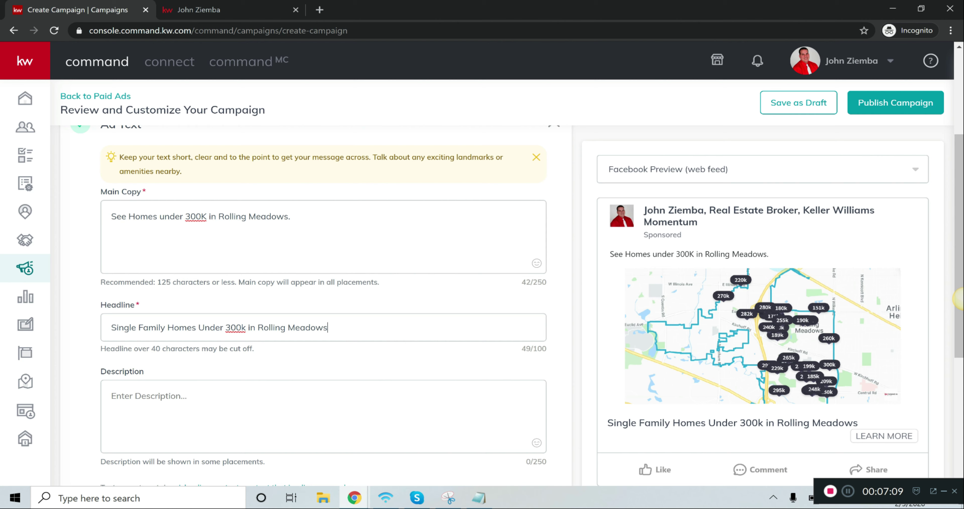
pyautogui.hotkey('shift', 'Right')
pyautogui.hotkey('shift', 'Right')
pyautogui.hotkey('shift', 'Right')
pyautogui.hotkey('shift', 'Right')
pyautogui.hotkey('shift', 'Right')
pyautogui.hotkey('shift', 'Right')
pyautogui.hotkey('shift', 'Right')
pyautogui.press('BackSpace')
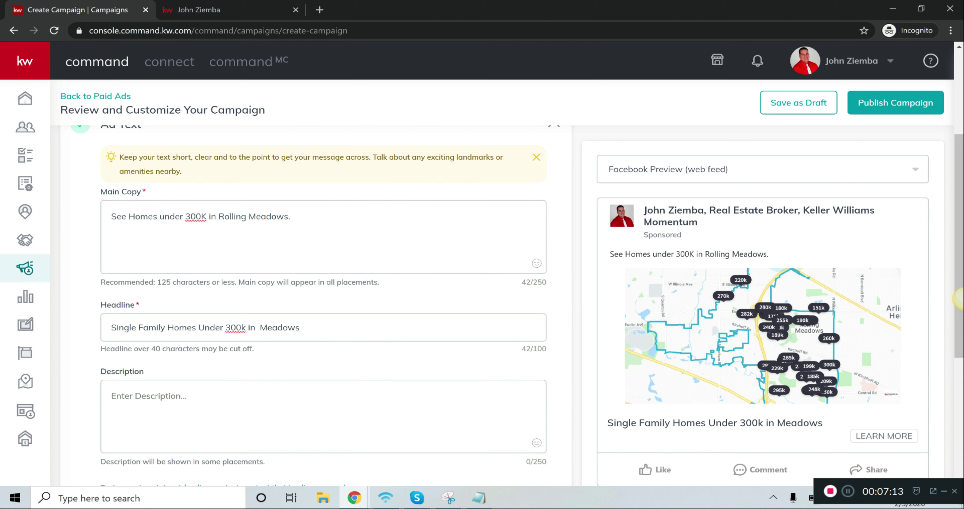
pyautogui.hotkey('shift', 'End')
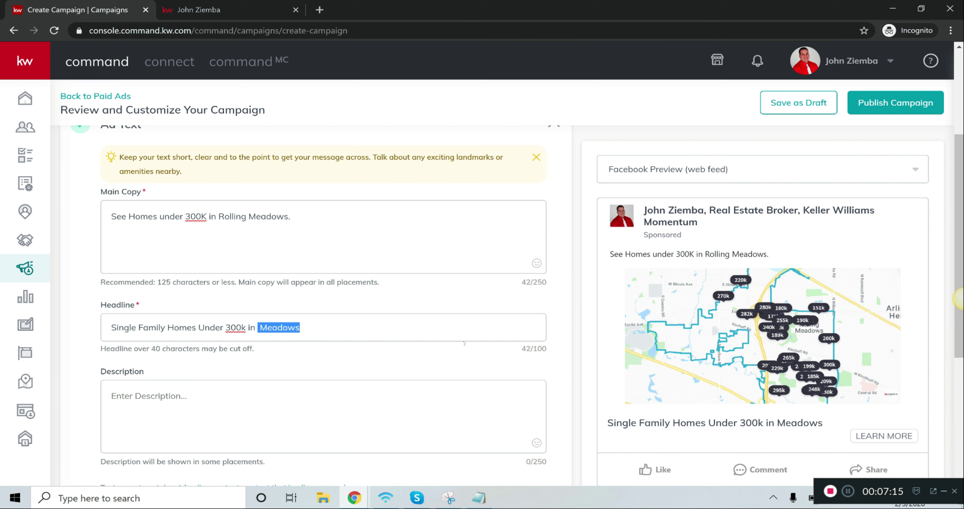
pyautogui.write('Rolling Meadow')
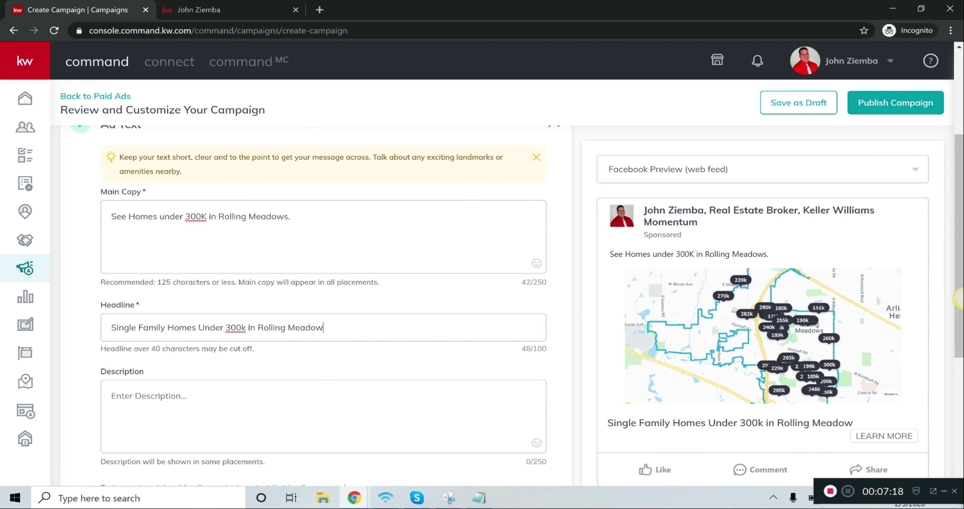
# Enter the ad description "See all the latest homes for sale in Rolling Meadows. Get a list of homes emailed to you daily."
pyautogui.scroll(-1, 316, 299)
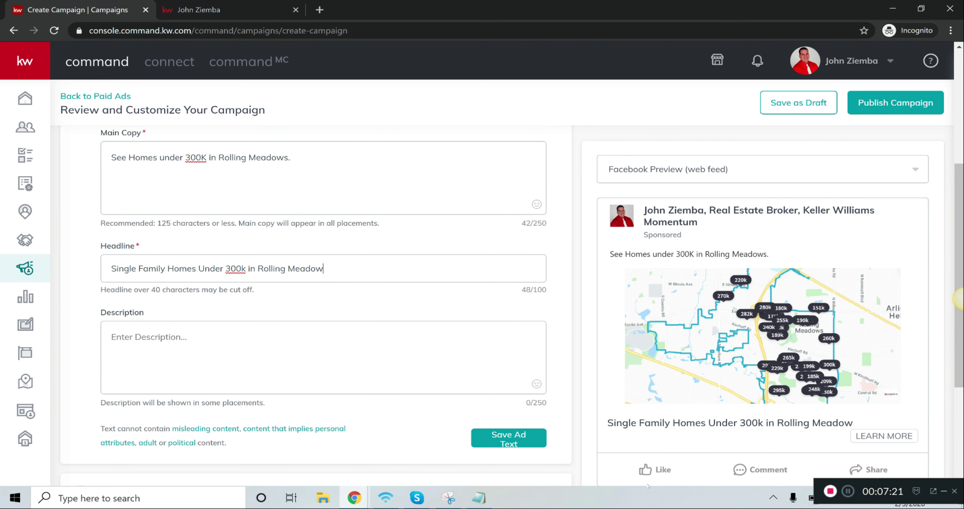
pyautogui.press('Tab')
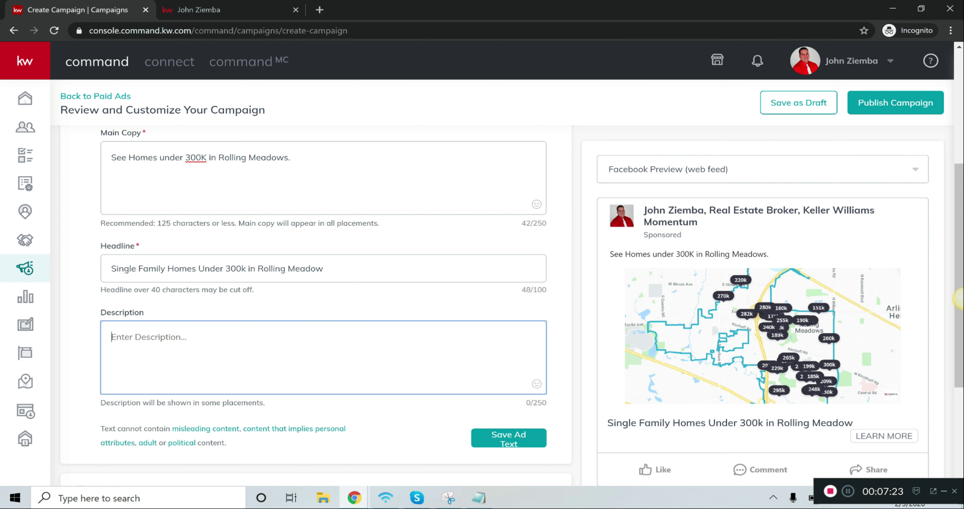
pyautogui.write('See all the latest homes for sale ')
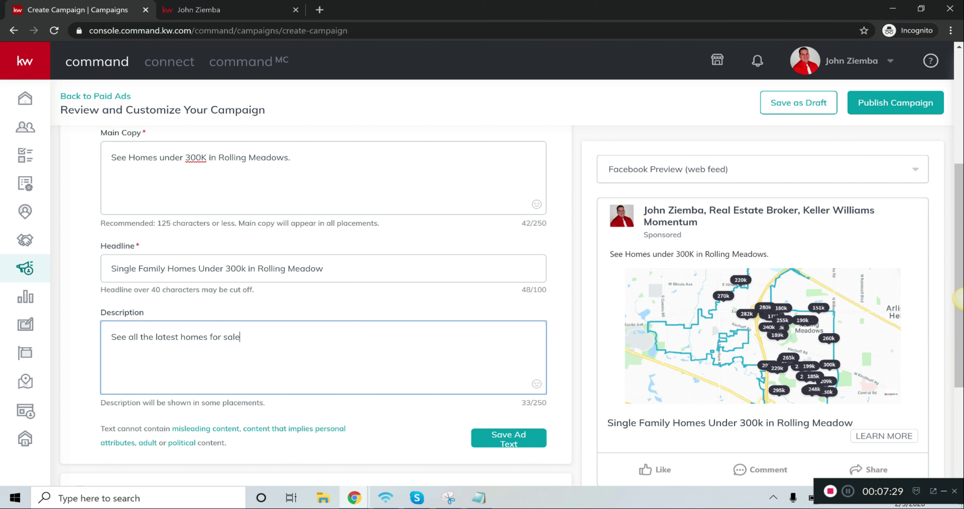
pyautogui.write('in Rolling Meadows.  Get a list o')
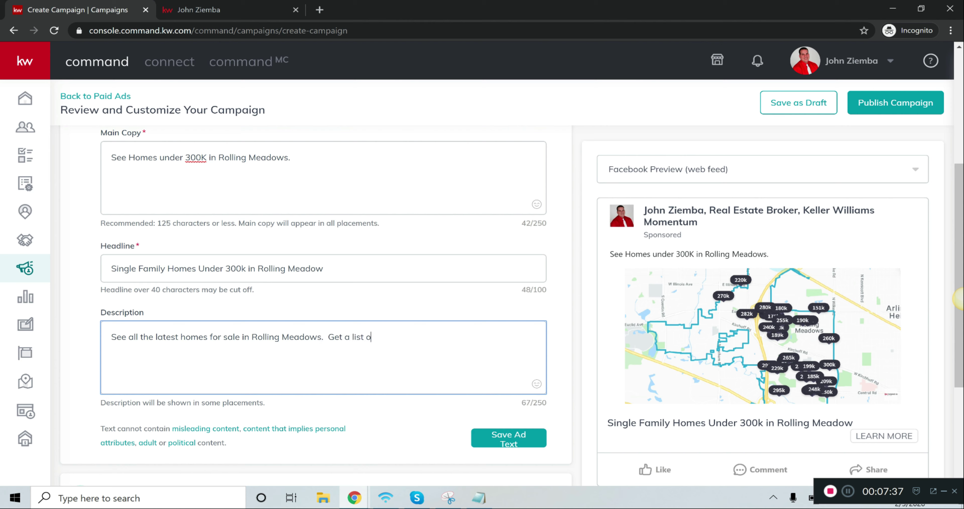
pyautogui.write('f homes emailed to you daily.')
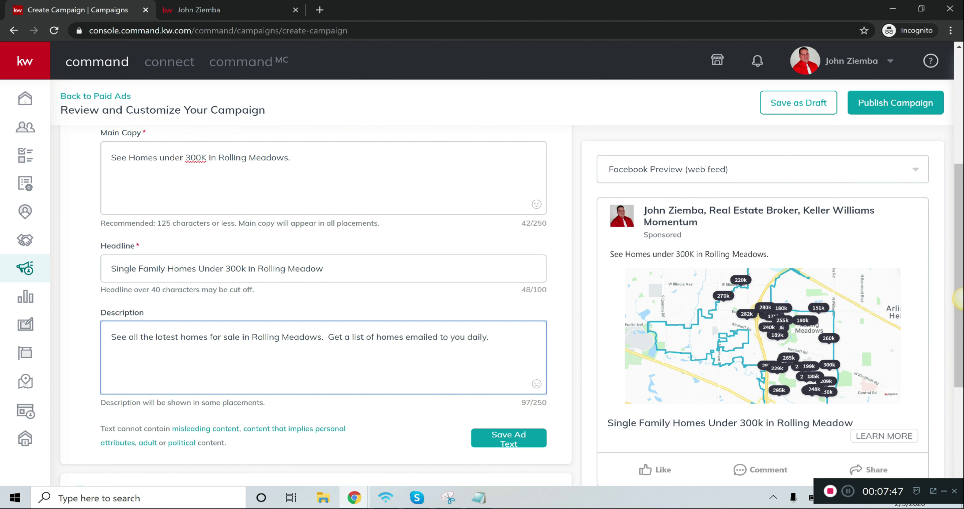
# Save the ad text and the Facebook Ad settings, and review the completed campaign sections and ad preview
pyautogui.hotkey('shift', 'Tab')
pyautogui.hotkey('shift', 'Tab')
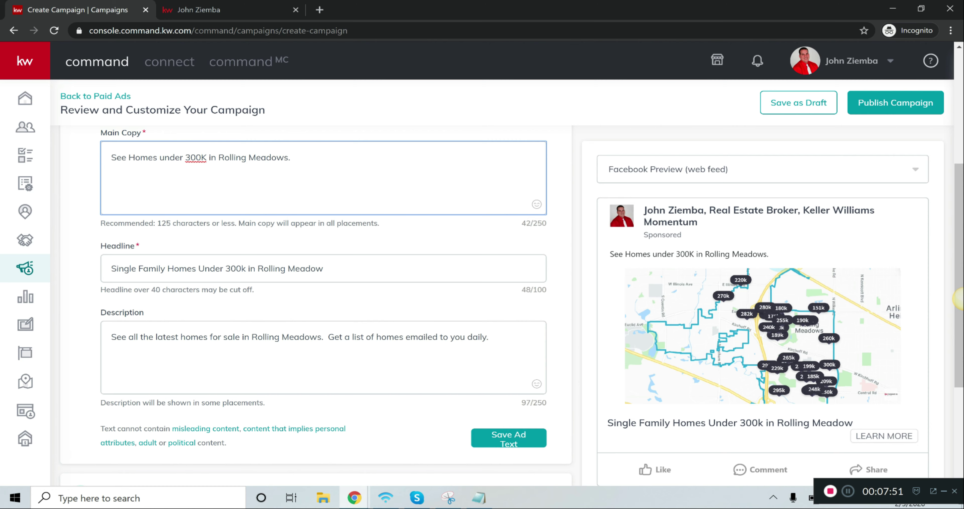
pyautogui.scroll(-3, 487, 321)
pyautogui.click(487, 319)
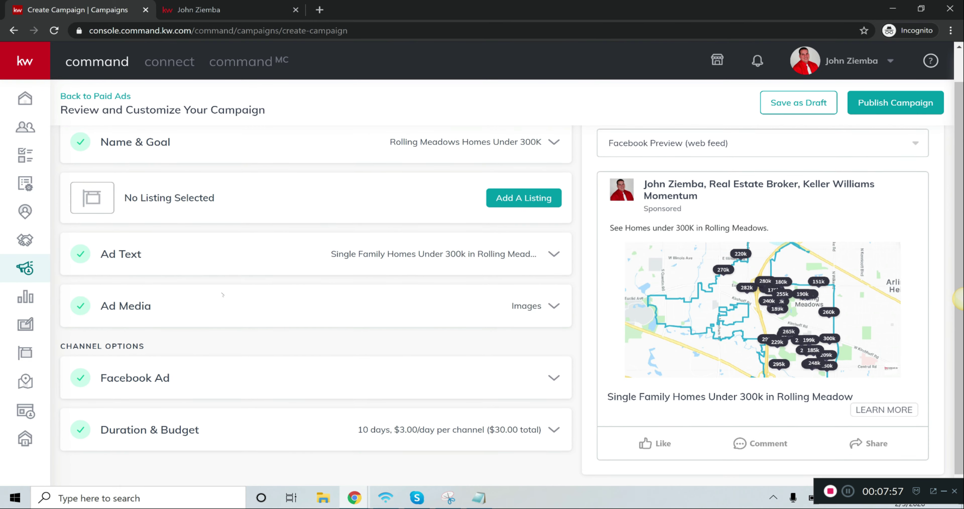
pyautogui.scroll(2, 150, 243)
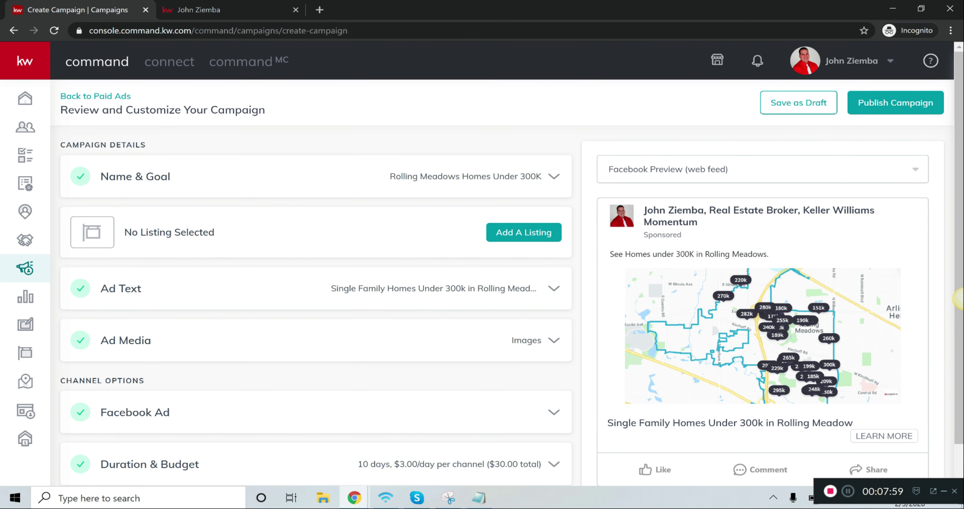
pyautogui.scroll(-1, 99, 440)
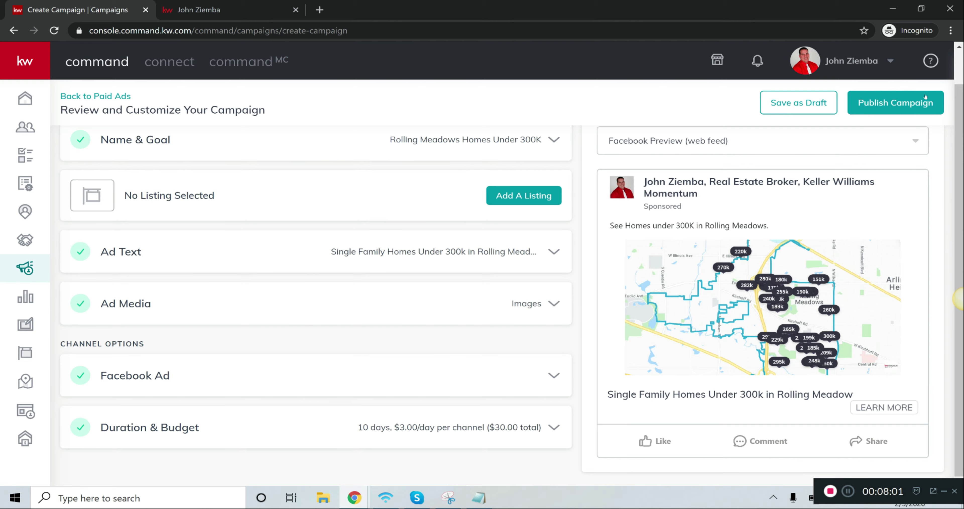
# Open the payment selection for publishing, dismiss it without creating the campaign, and set the total campaign budget to $50
pyautogui.click(905, 105)
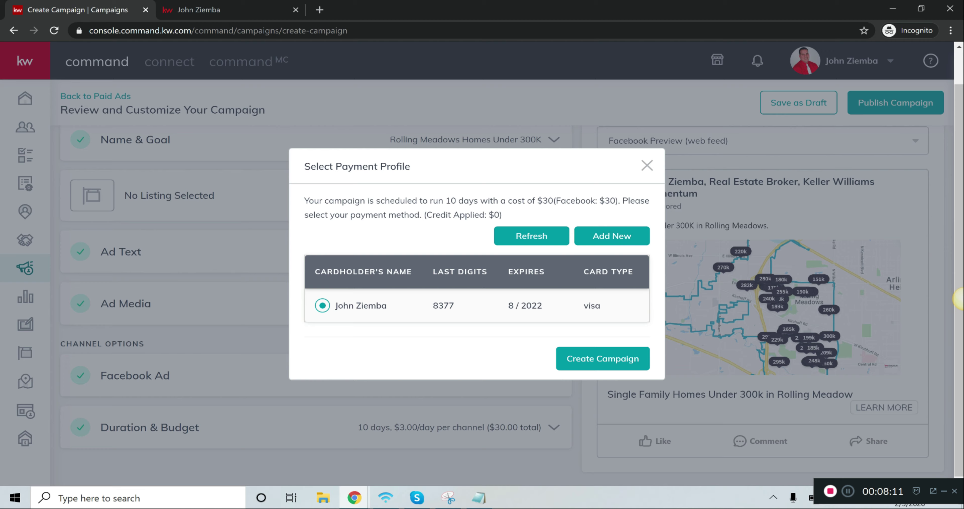
pyautogui.click(646, 167)
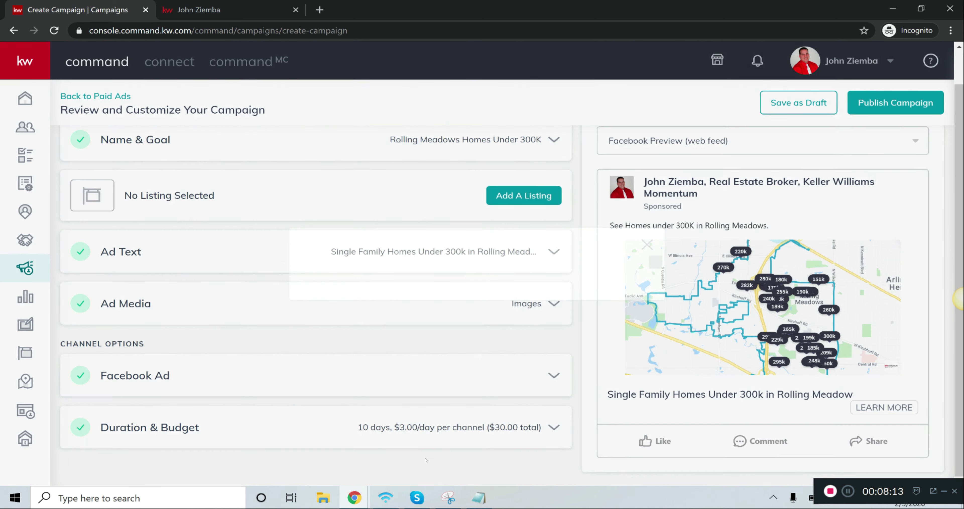
pyautogui.click(552, 427)
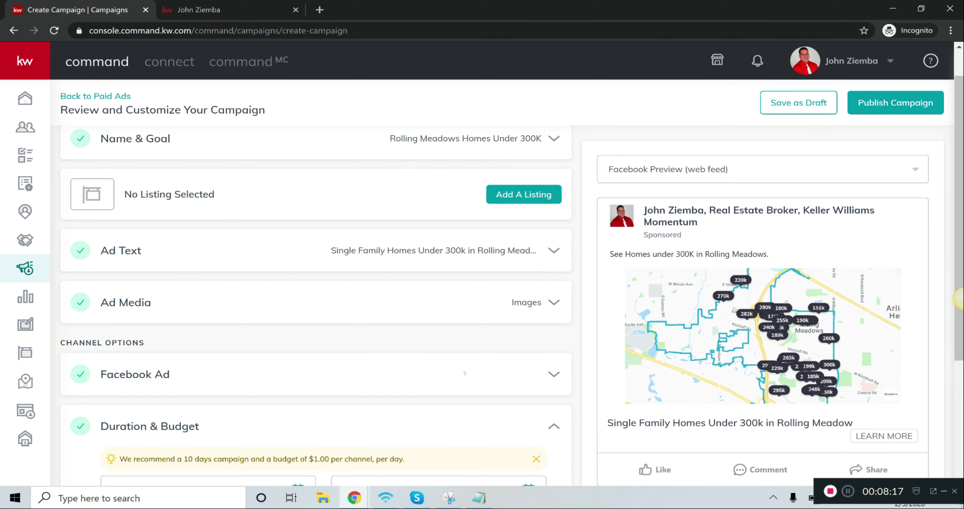
pyautogui.scroll(-5, 442, 365)
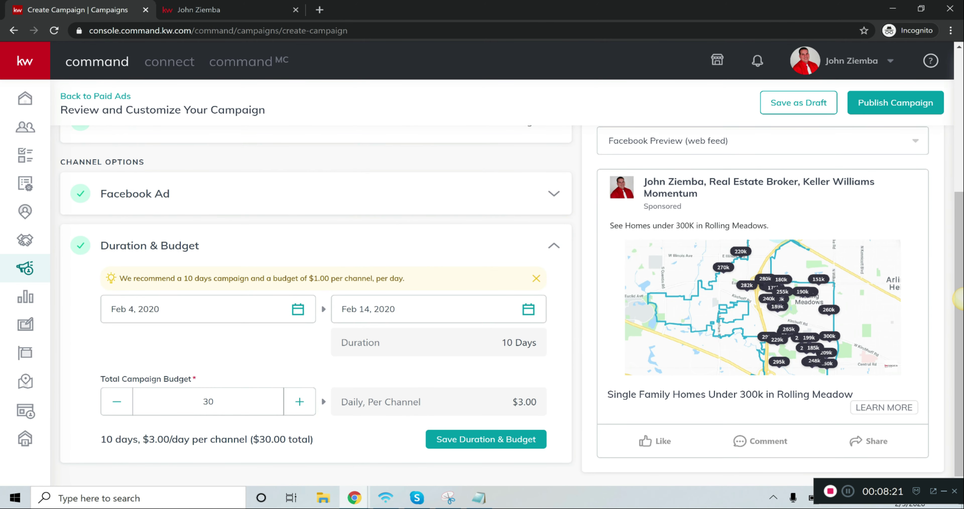
pyautogui.click(302, 403)
pyautogui.click(302, 404)
pyautogui.click(302, 403)
pyautogui.click(302, 403)
pyautogui.click(302, 403)
pyautogui.doubleClick(211, 401)
pyautogui.write('50')
pyautogui.click(539, 440)
# Set the campaign's end date to Feb 9, 2020 and save the duration and budget
pyautogui.click(407, 309)
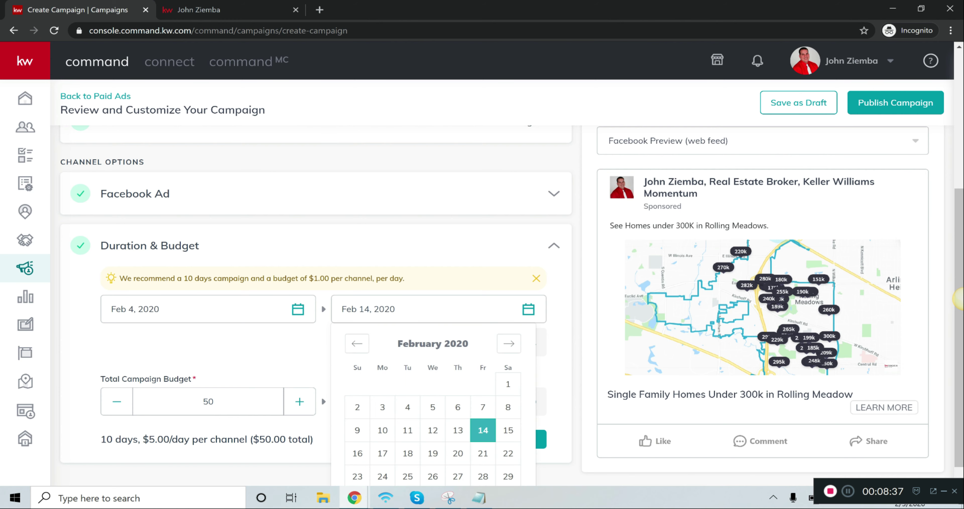
pyautogui.click(355, 430)
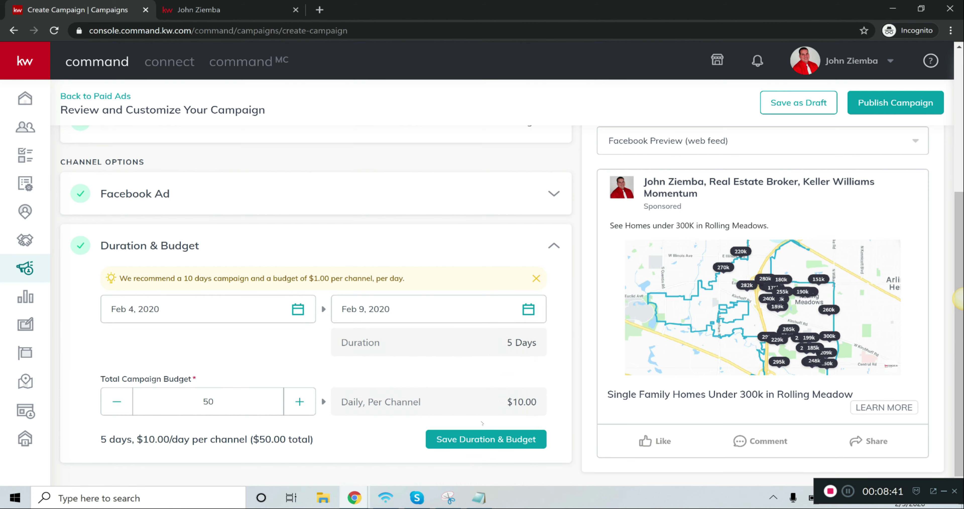
pyautogui.click(476, 442)
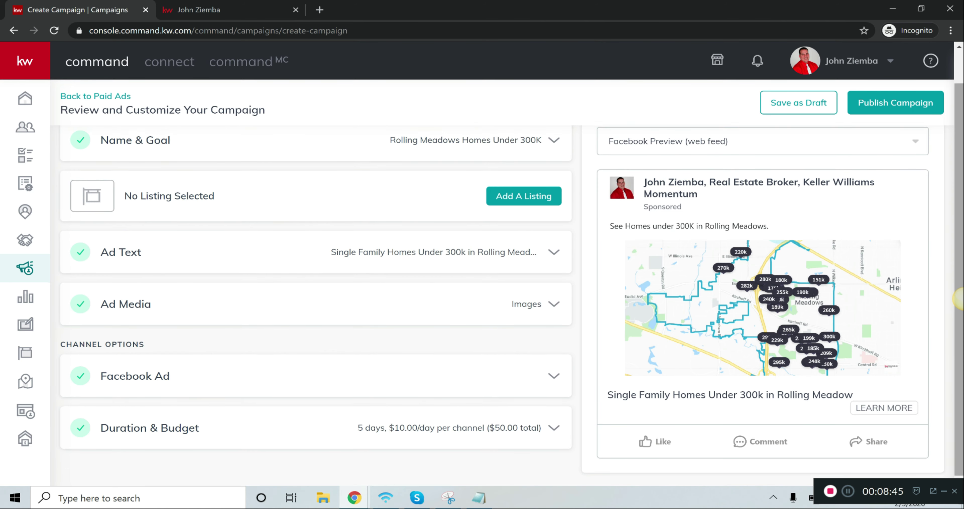
# Publish the campaign and create it using the saved Visa payment profile
pyautogui.scroll(-1, 855, 131)
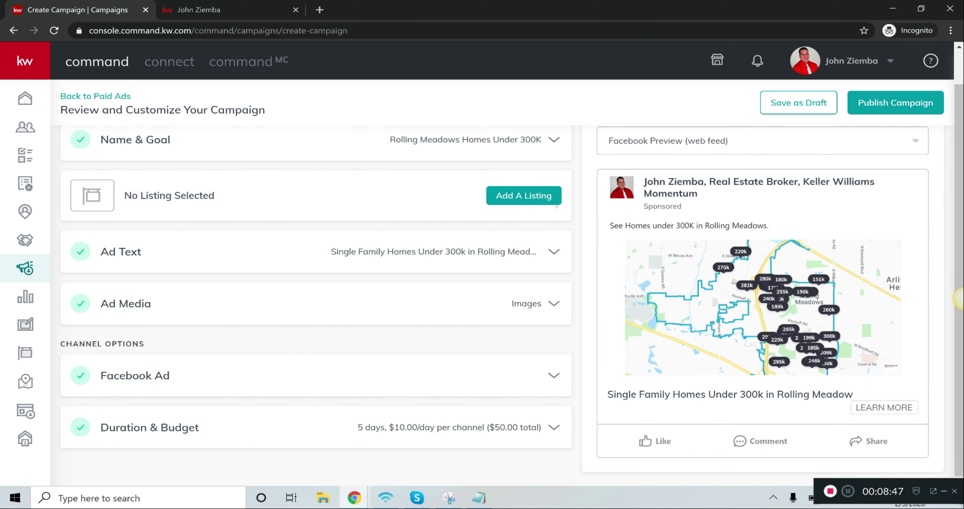
pyautogui.scroll(1, 841, 331)
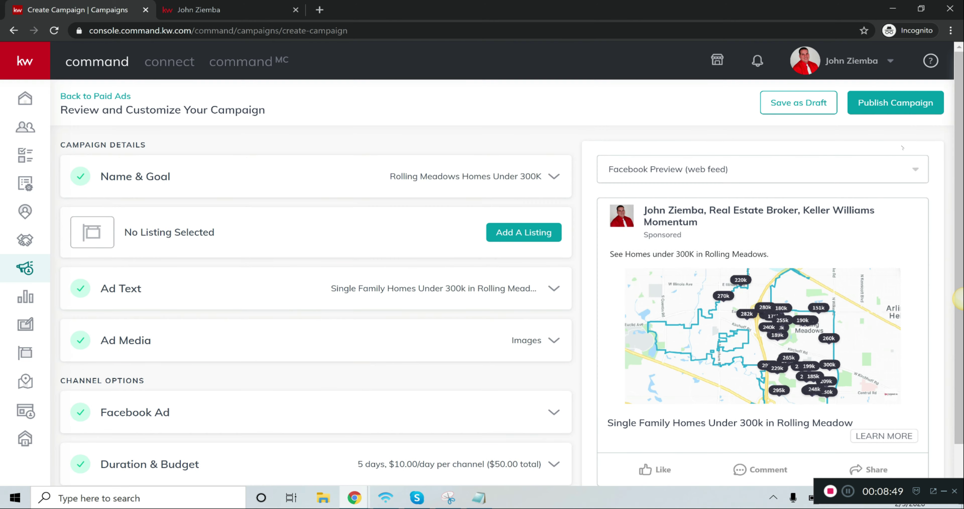
pyautogui.click(910, 106)
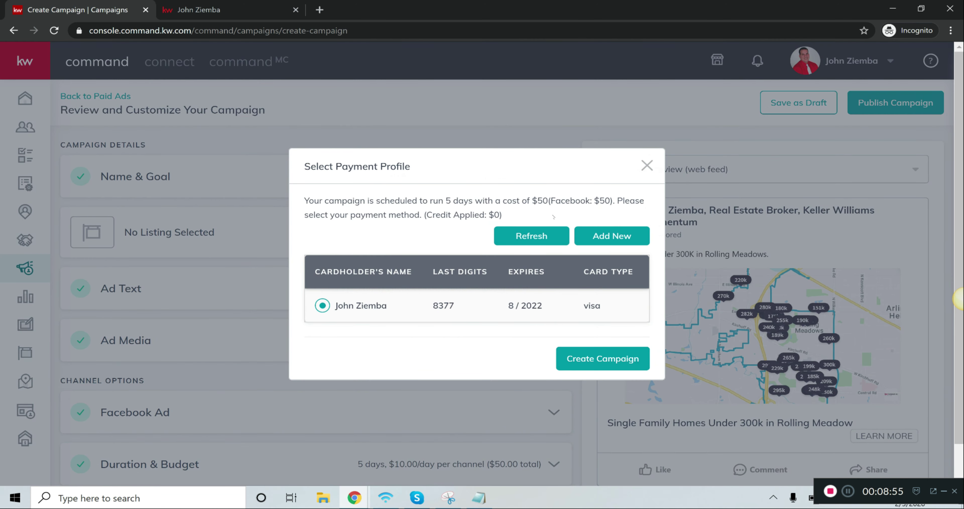
pyautogui.click(590, 360)
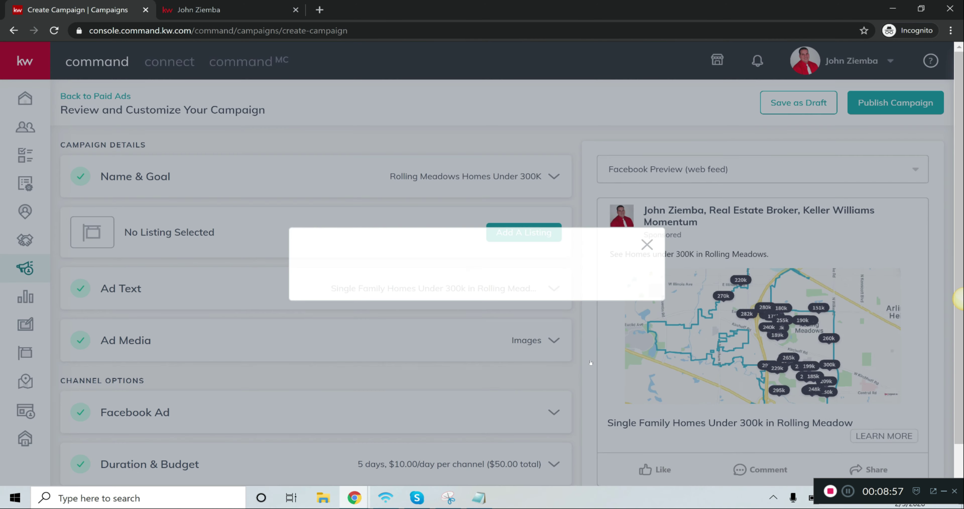